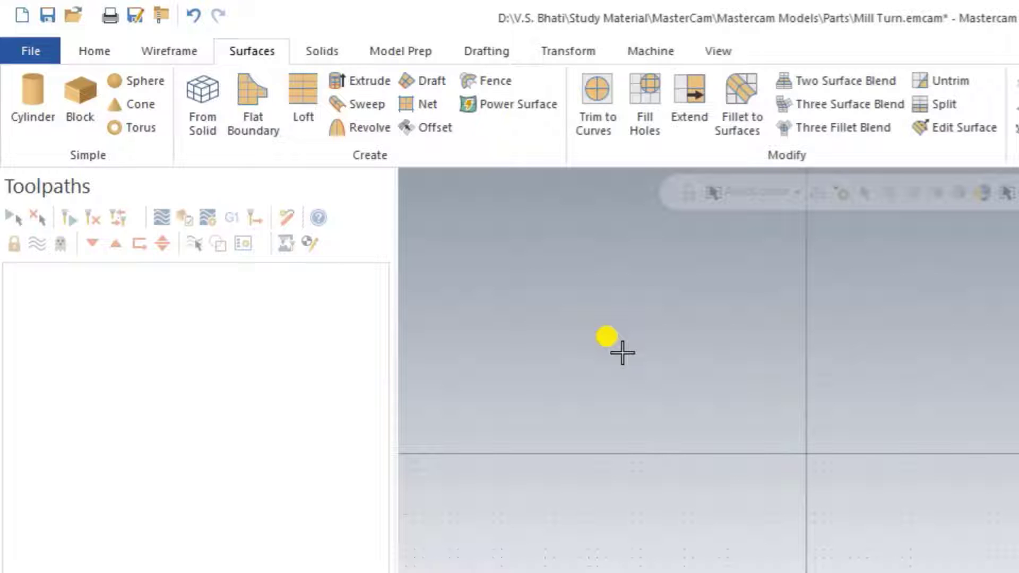
Bring up the Solids tools, glancing at Surfaces From Solid, and start a Block primitive
scroll(647, 349, "down", 1)
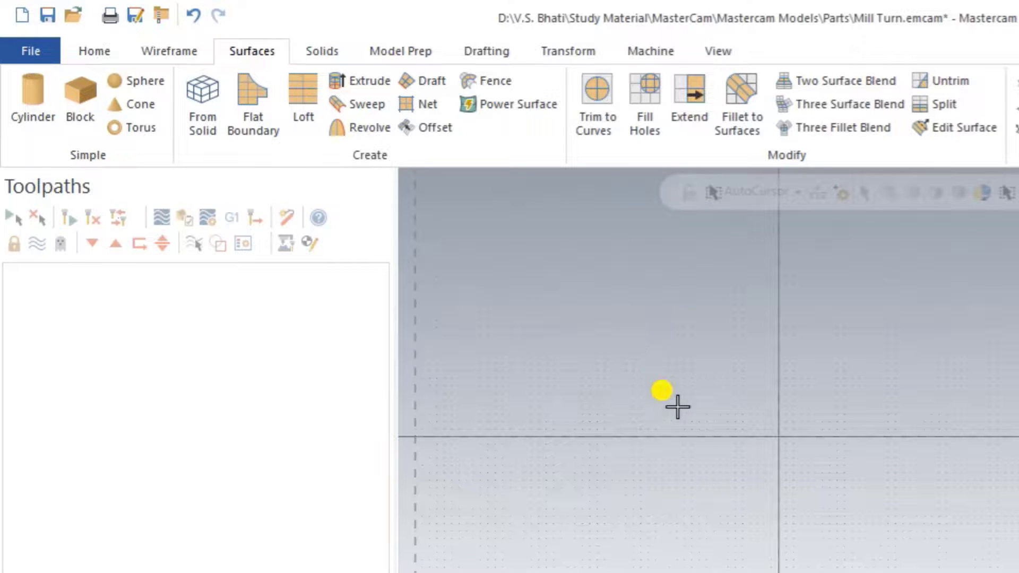
scroll(662, 392, "down", 1)
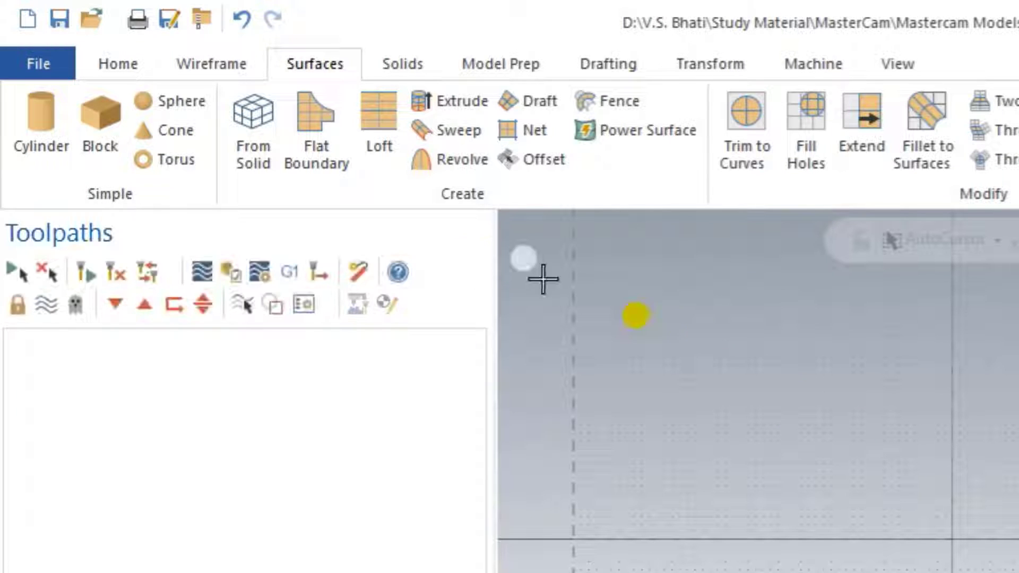
scroll(810, 413, "down", 2)
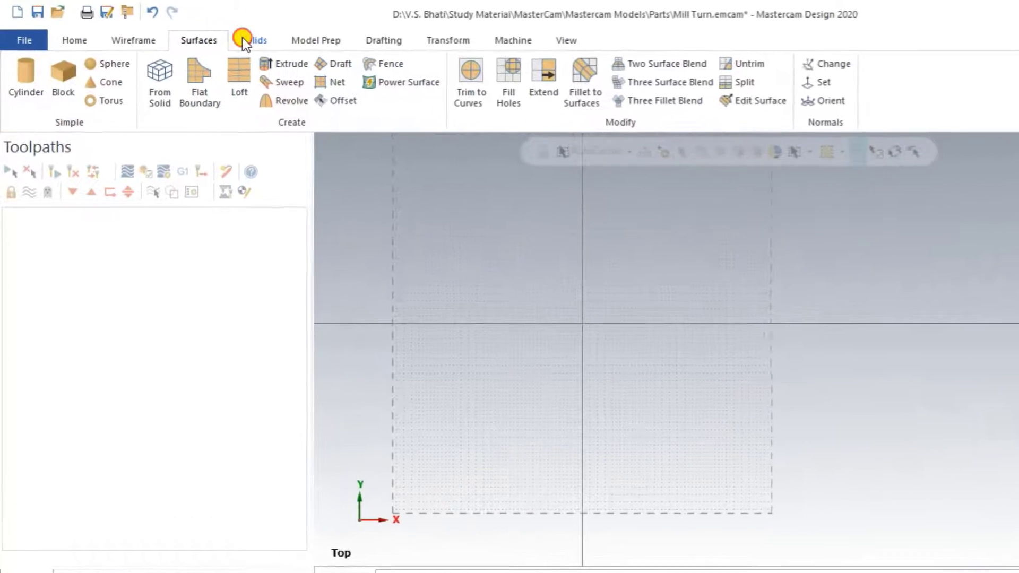
left_click(226, 36)
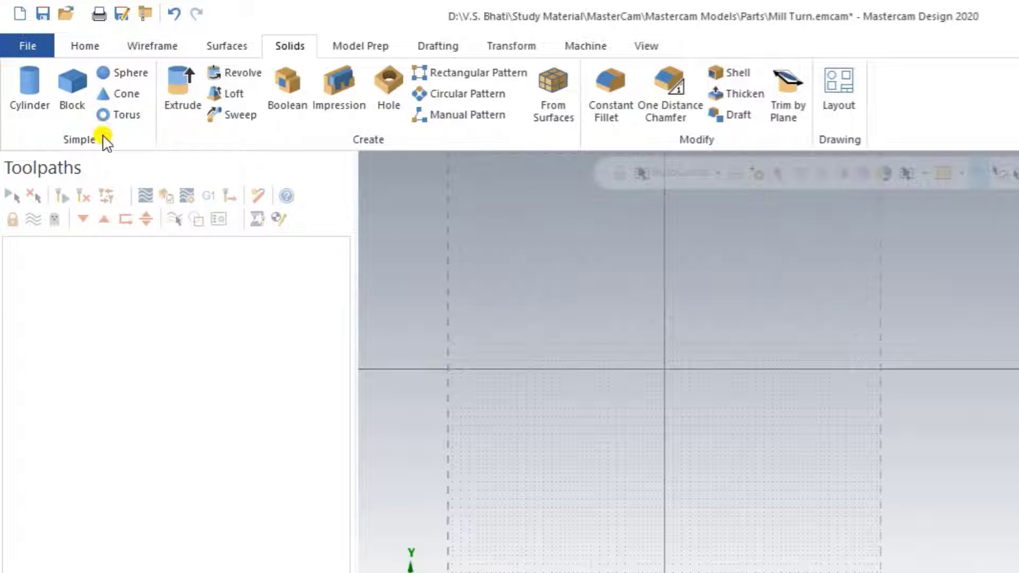
left_click(212, 46)
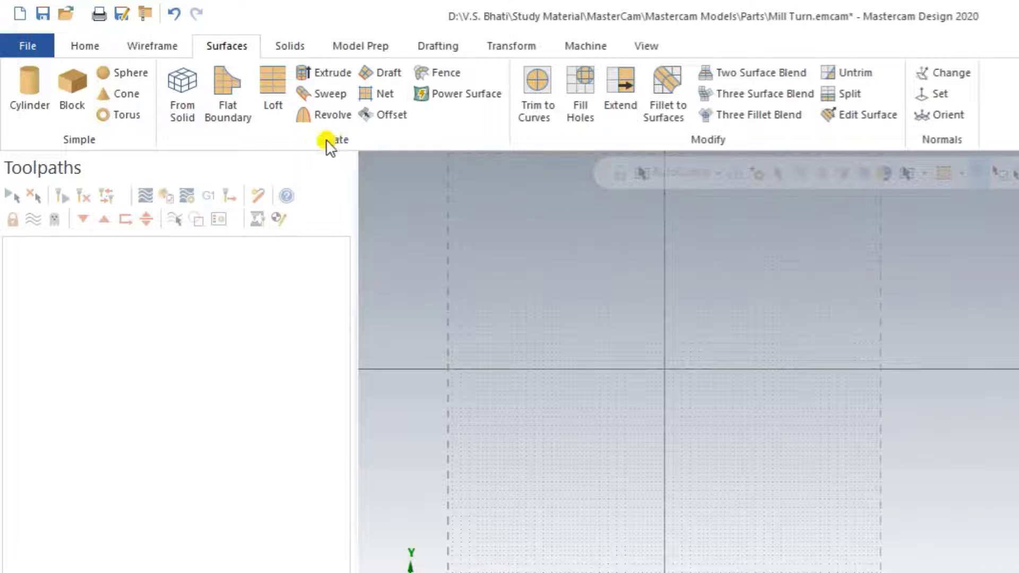
left_click(181, 118)
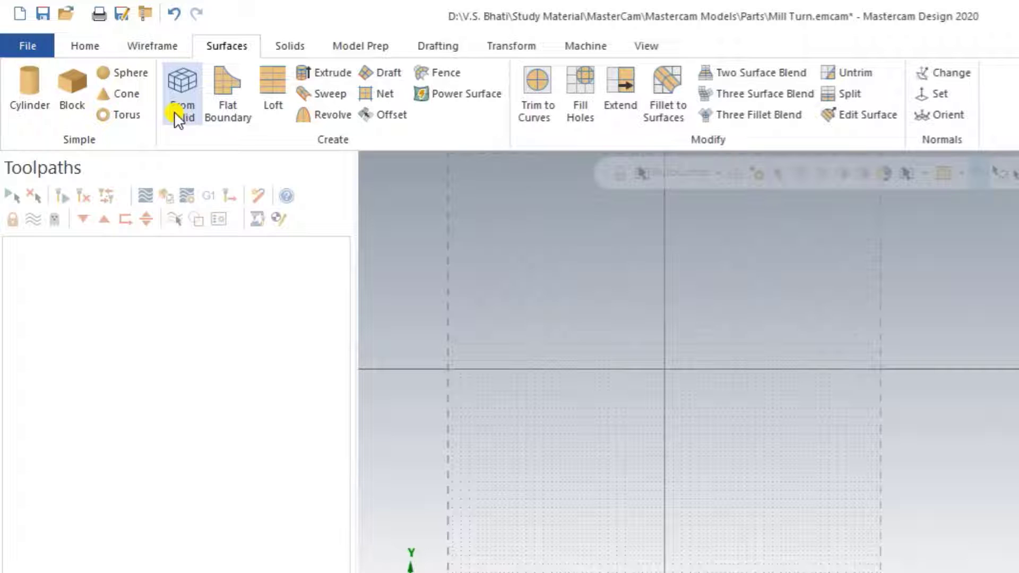
left_click(287, 47)
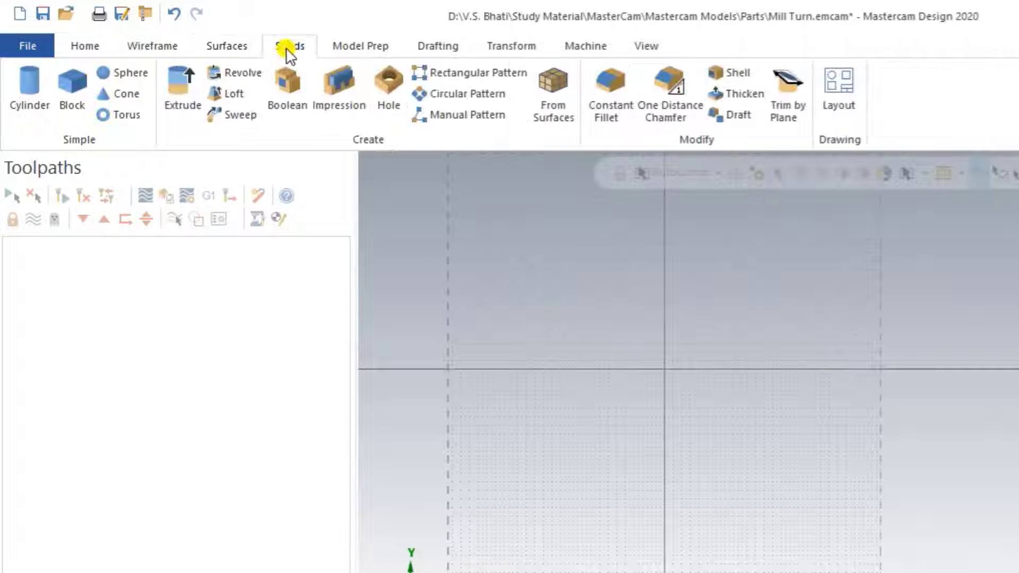
Create a 241.79382 by 206.46322 solid block from a picked base point and height
left_click(74, 86)
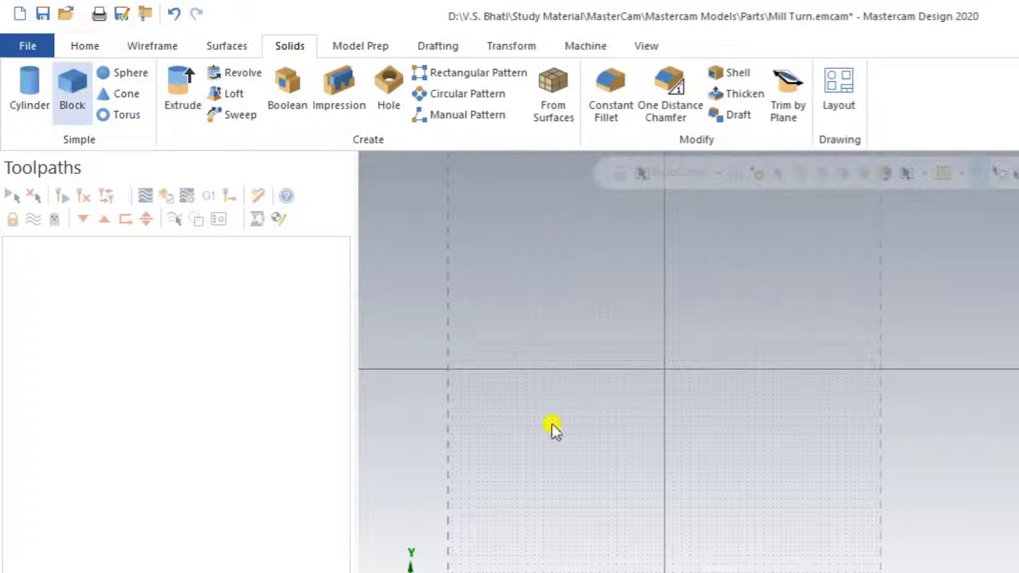
left_click(565, 293)
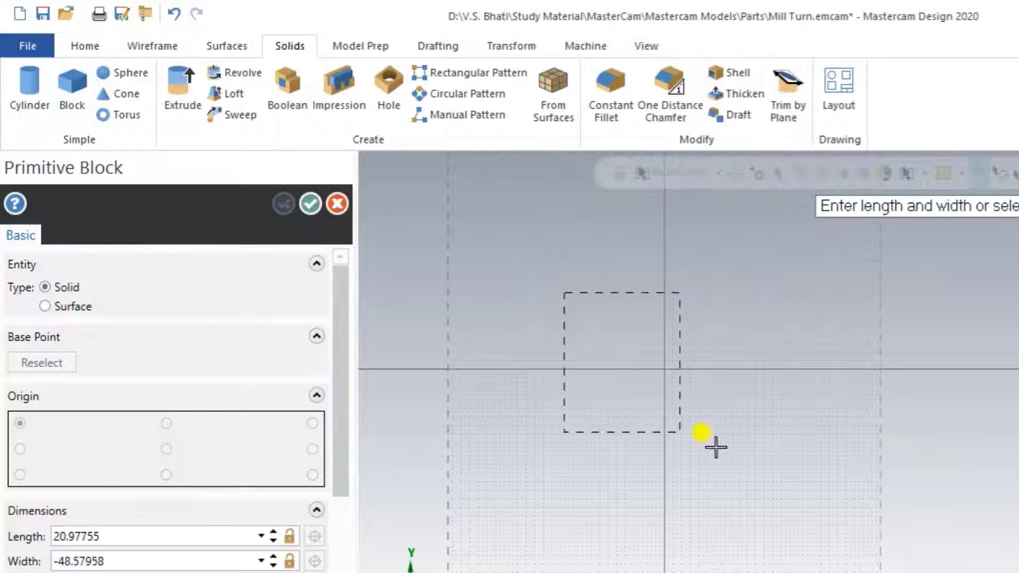
left_click(773, 470)
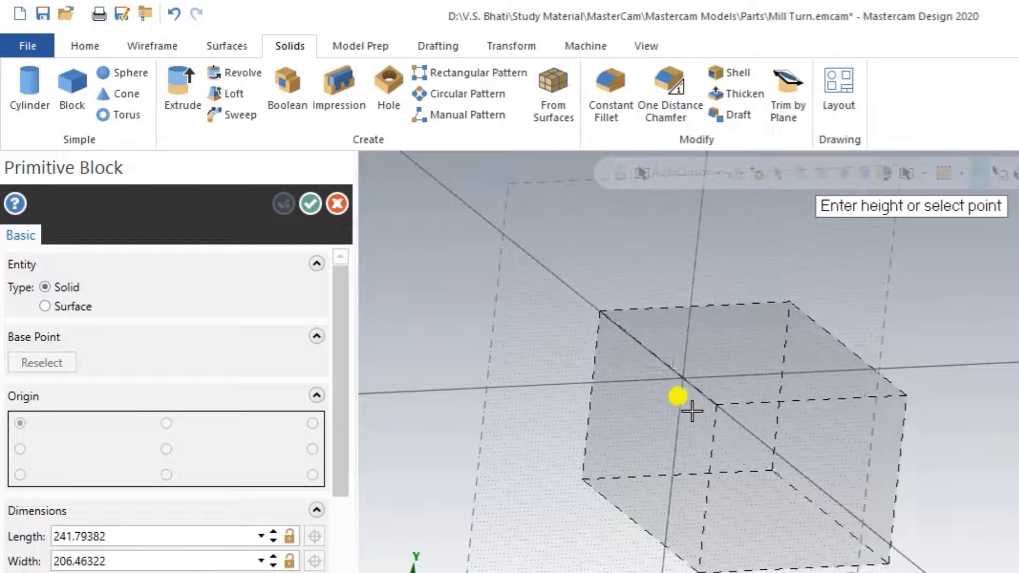
left_click(636, 393)
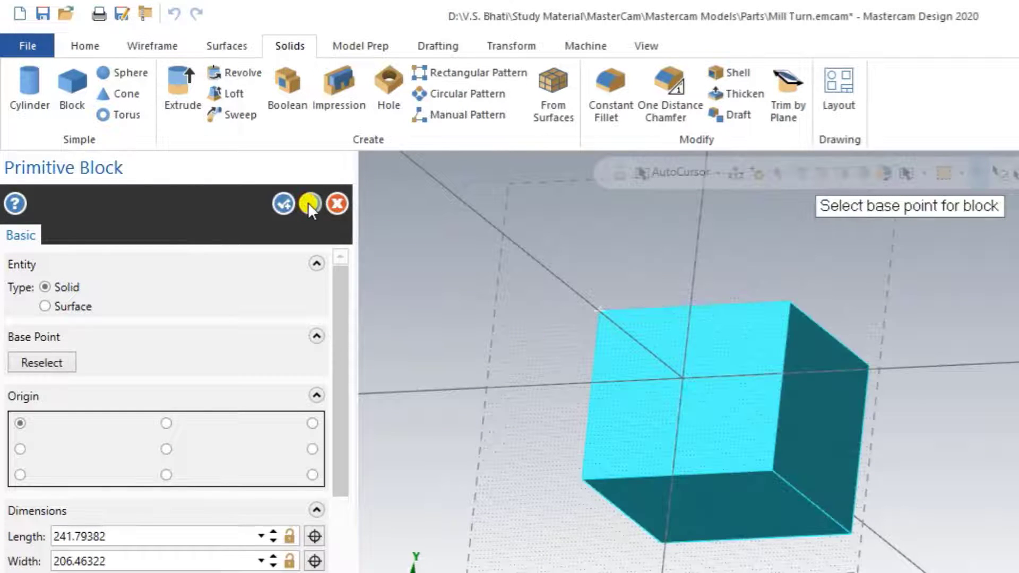
left_click(308, 202)
mouse_move(728, 421)
middle_mouse_down()
mouse_move(717, 489)
mouse_move(762, 439)
mouse_move(704, 484)
mouse_move(696, 455)
mouse_move(719, 484)
mouse_move(757, 478)
mouse_move(676, 474)
mouse_move(721, 476)
mouse_move(707, 423)
middle_mouse_up()
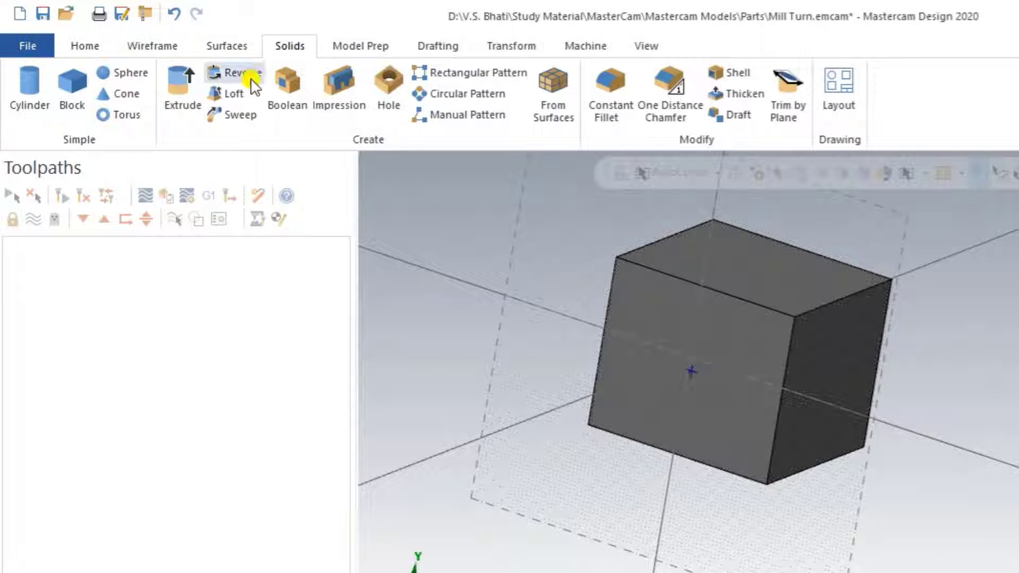
left_click(234, 46)
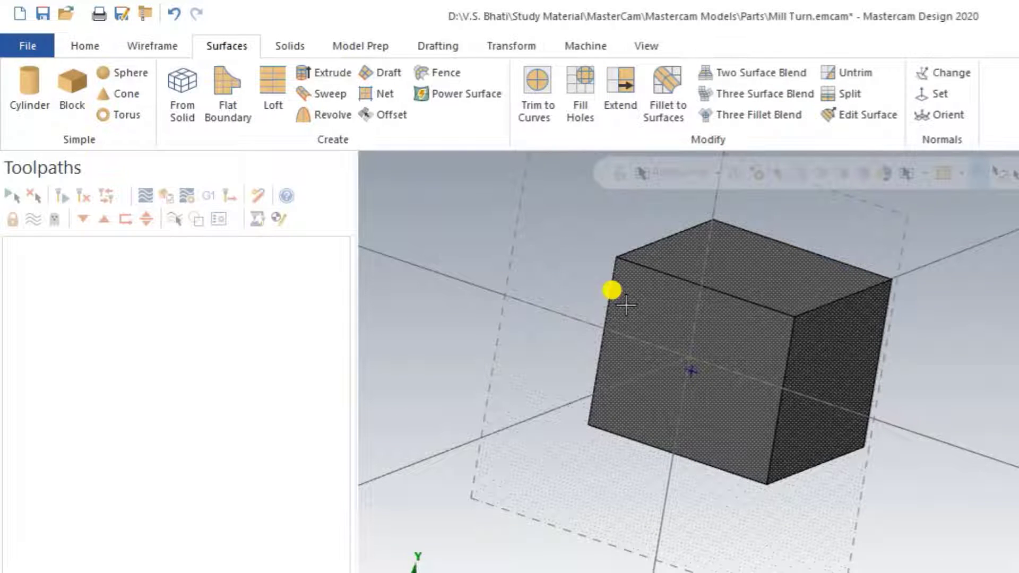
Extract surfaces from two faces of the block with From Solid
left_click(178, 91)
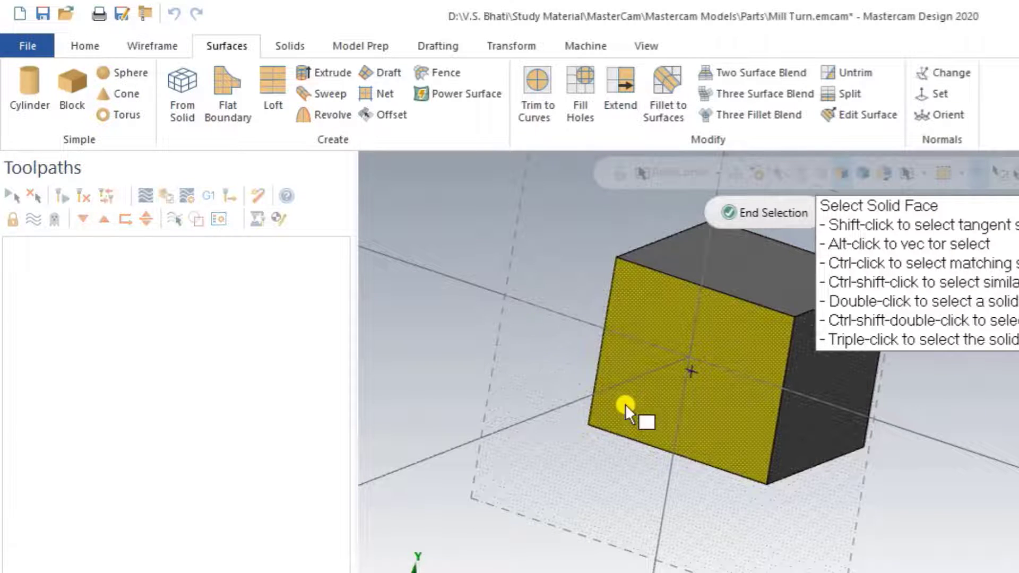
mouse_move(603, 489)
middle_mouse_down()
mouse_move(779, 527)
mouse_move(827, 498)
mouse_move(746, 491)
mouse_move(800, 513)
middle_mouse_up()
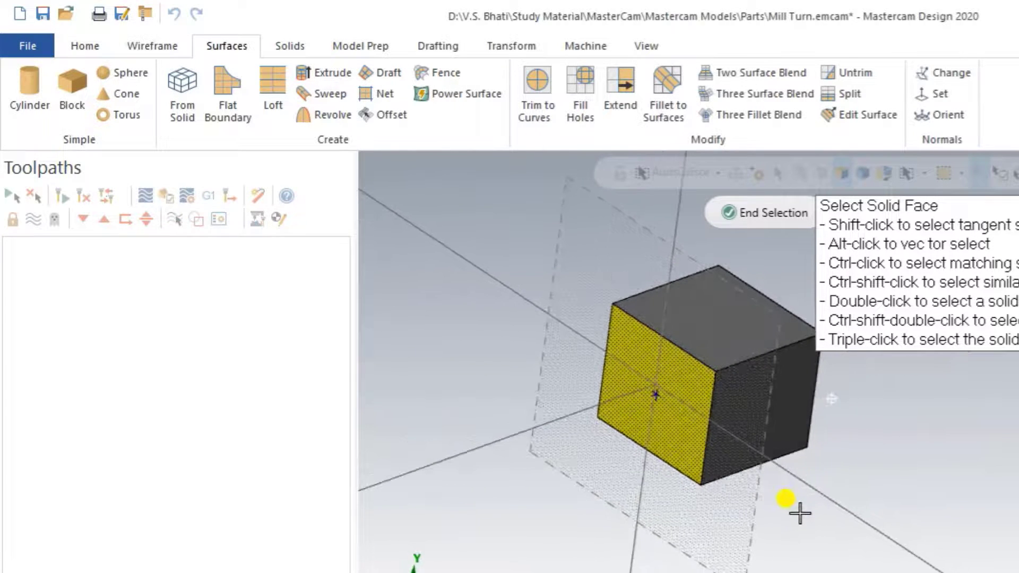
mouse_move(728, 541)
middle_mouse_down()
mouse_move(782, 533)
mouse_move(688, 378)
middle_mouse_up()
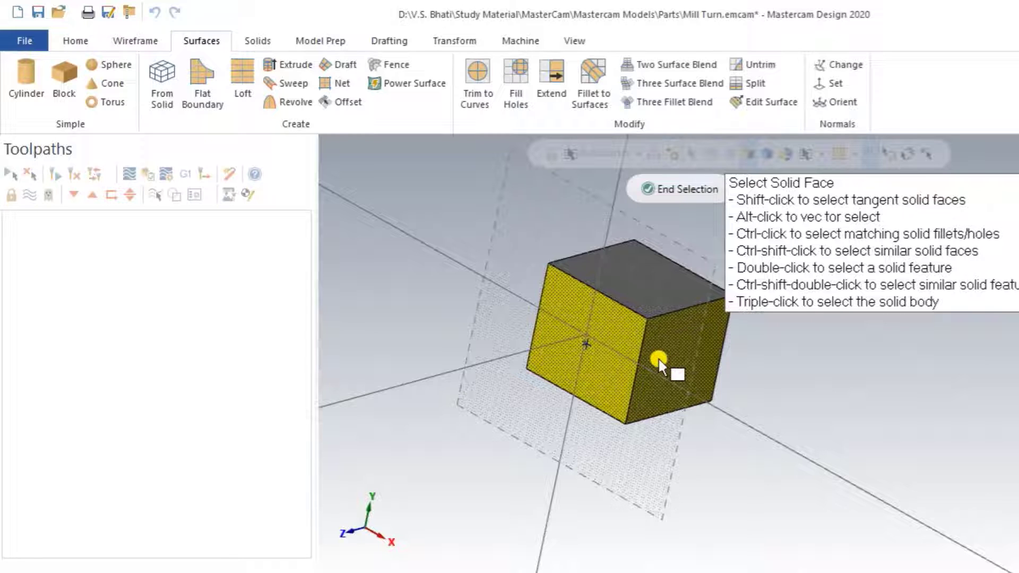
left_click(660, 196)
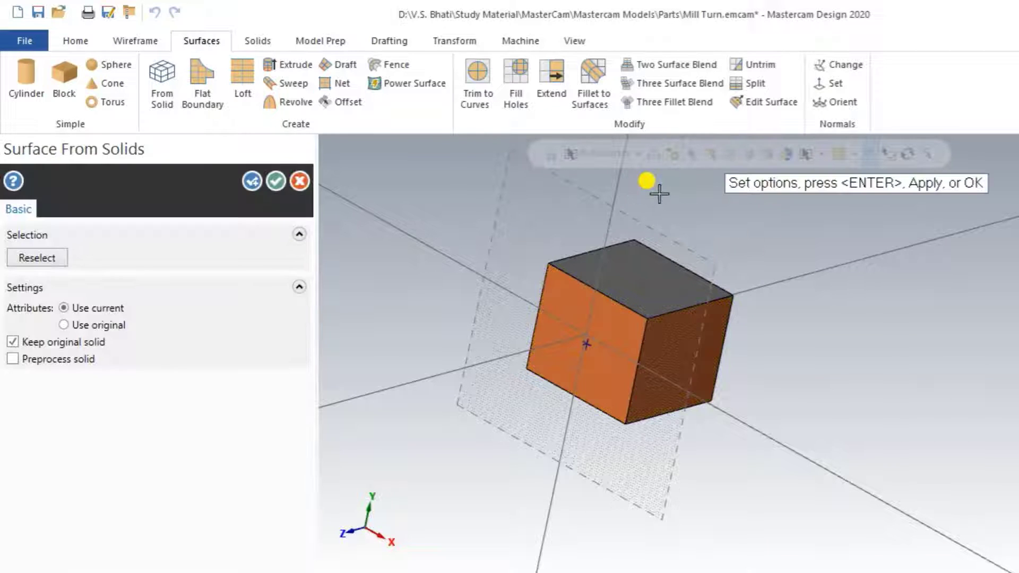
left_click(276, 181)
mouse_move(649, 391)
middle_mouse_down()
mouse_move(715, 398)
mouse_move(705, 337)
mouse_move(655, 336)
mouse_move(693, 405)
mouse_move(689, 415)
mouse_move(751, 380)
mouse_move(723, 416)
mouse_move(693, 420)
middle_mouse_up()
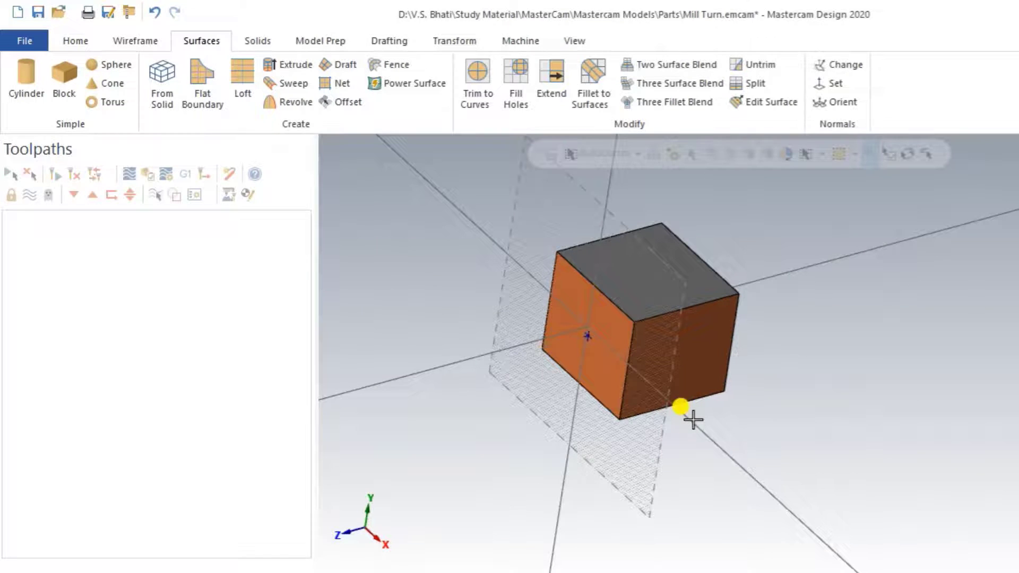
Delete the solid and extracted surfaces and reset to an empty top view
left_click(663, 268)
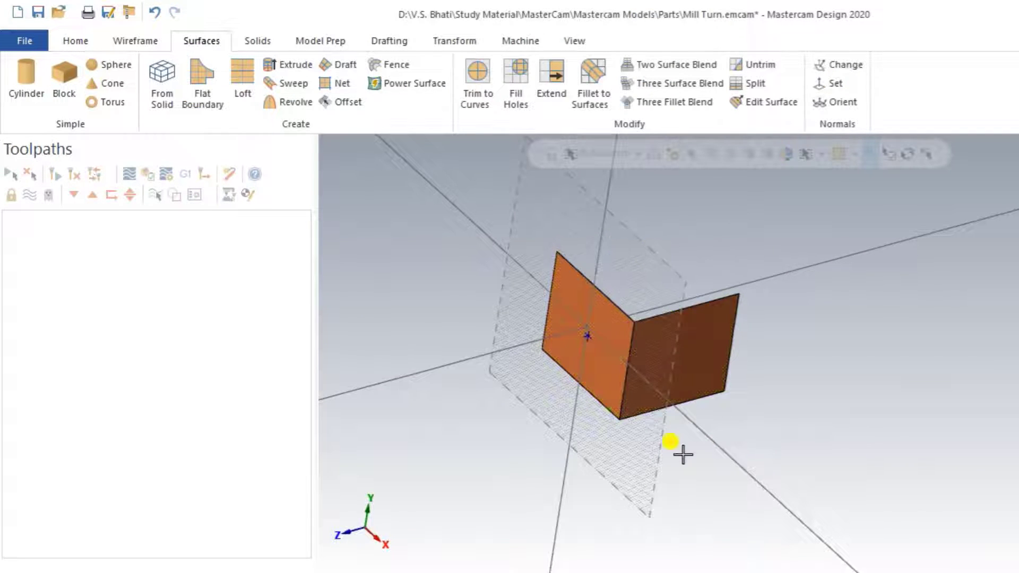
mouse_move(682, 449)
middle_mouse_down()
mouse_move(779, 426)
mouse_move(582, 483)
mouse_move(628, 489)
mouse_move(743, 453)
mouse_move(740, 464)
mouse_move(705, 471)
mouse_move(733, 420)
mouse_move(667, 460)
mouse_move(695, 451)
middle_mouse_up()
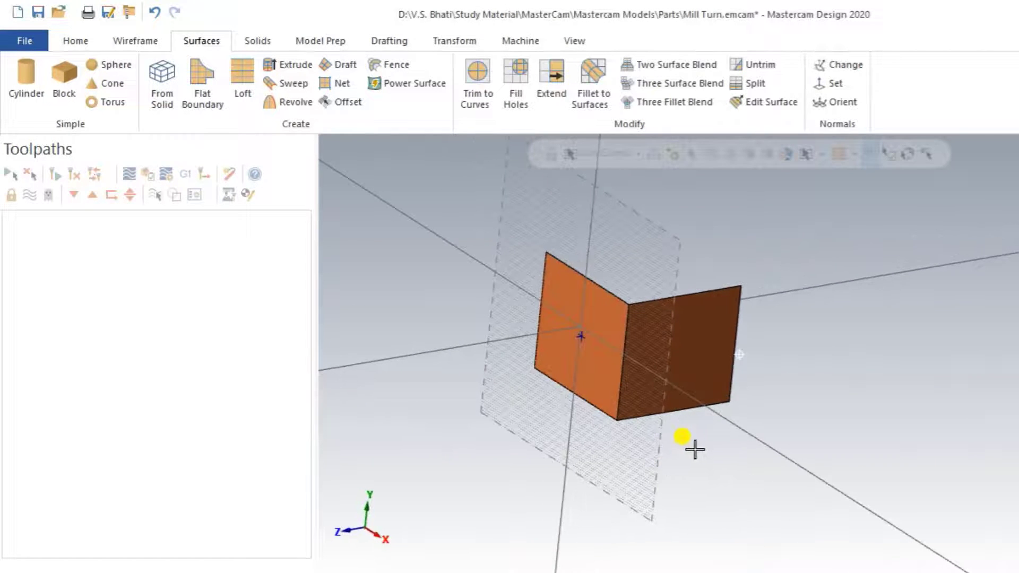
key("ctrl+a")
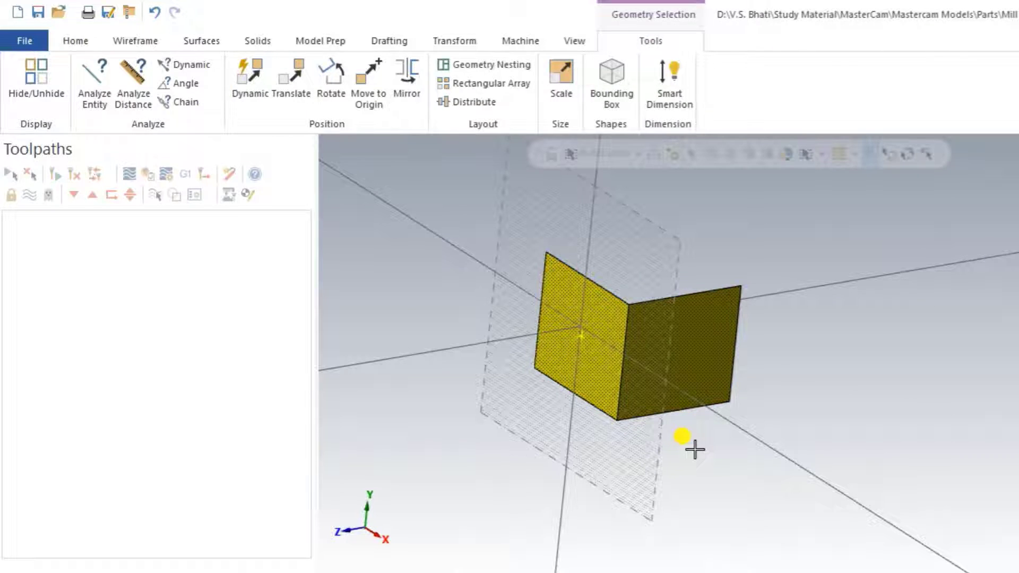
key("Delete")
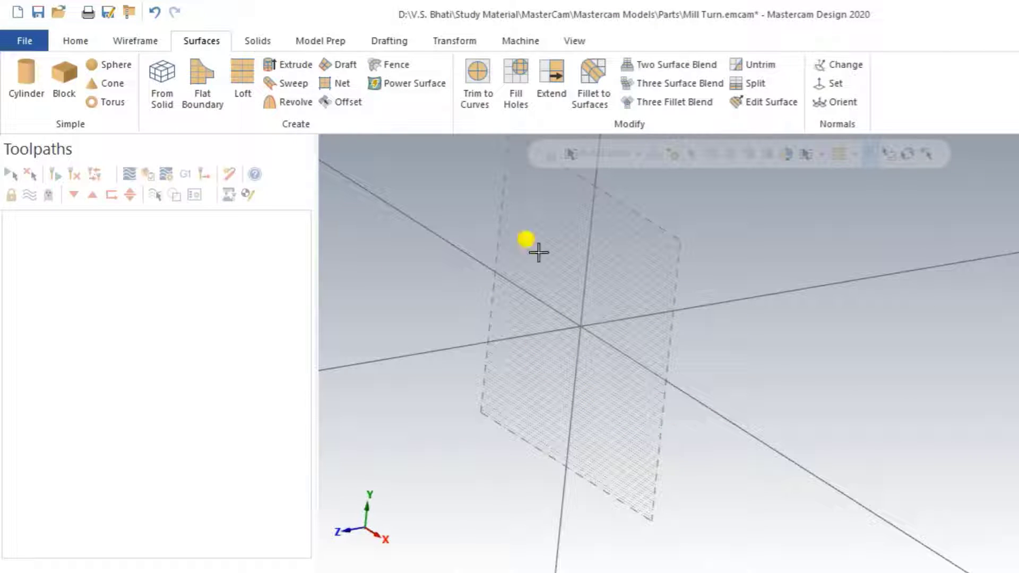
right_click(533, 247)
left_click(573, 339)
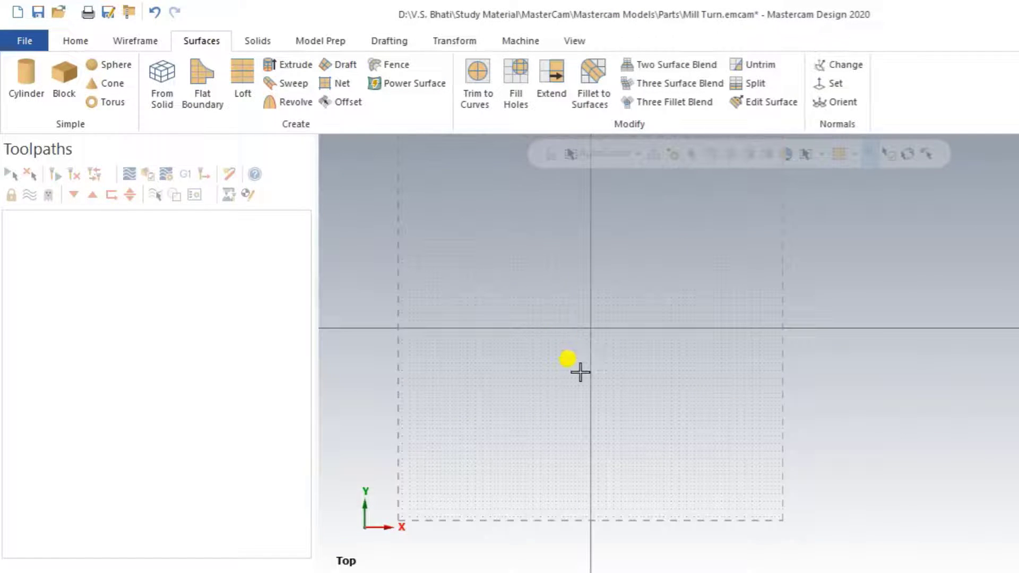
scroll(595, 404, "down", 2)
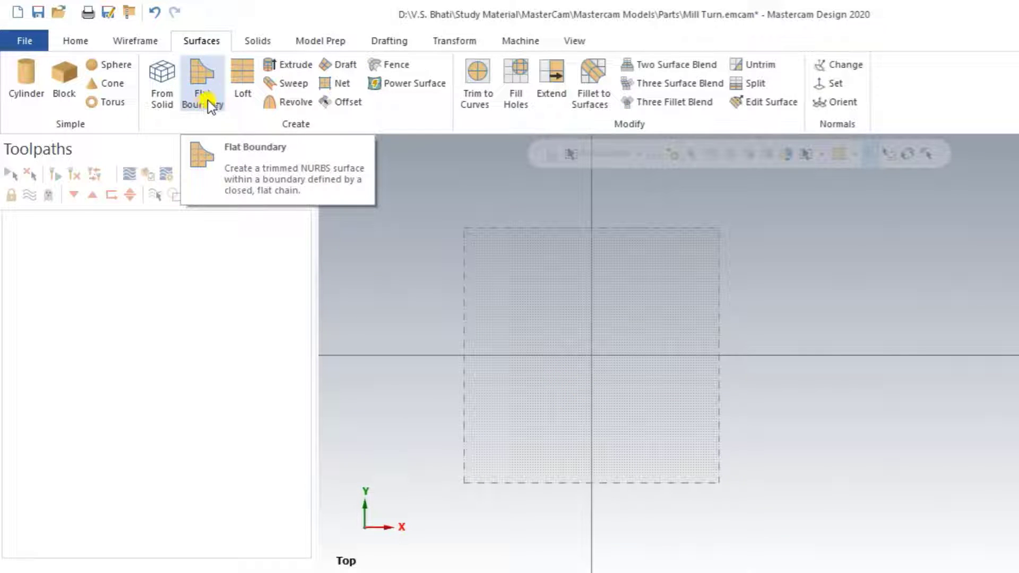
Draw a two-corner wireframe rectangle on the top plane
left_click(149, 41)
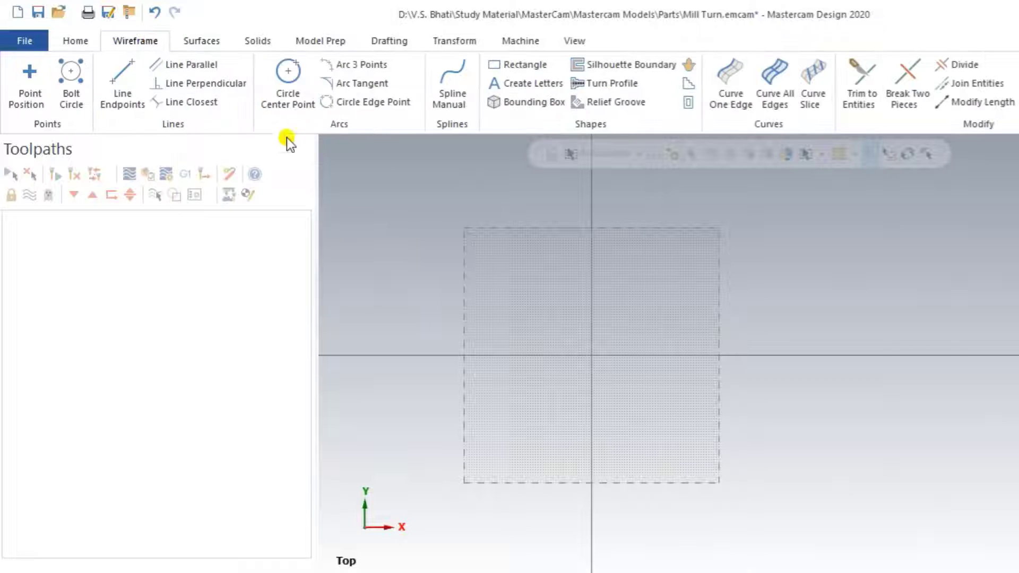
left_click(509, 65)
left_click(504, 294)
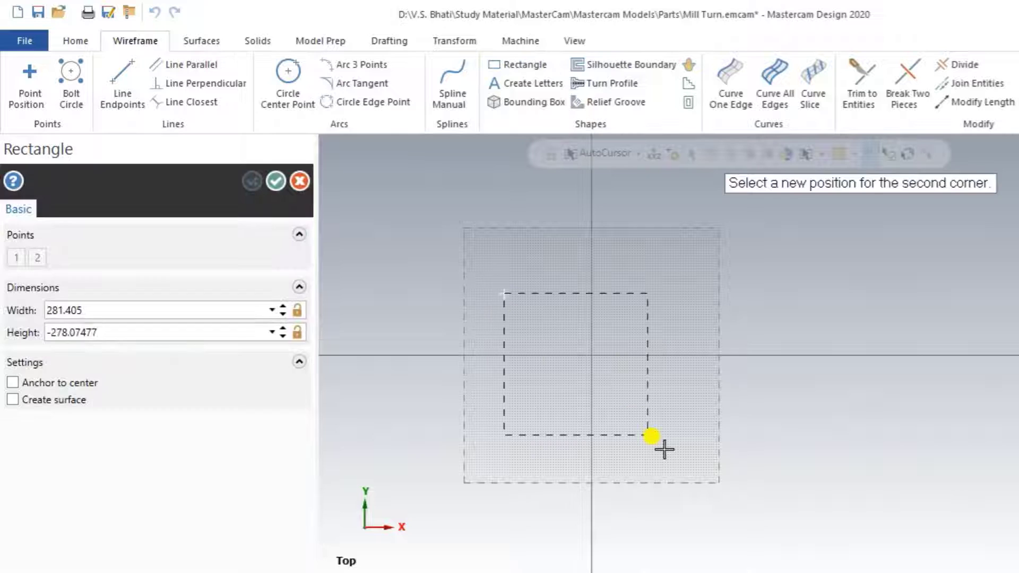
left_click(733, 469)
left_click(279, 178)
mouse_move(648, 359)
middle_mouse_down()
mouse_move(644, 289)
mouse_move(646, 321)
mouse_move(637, 302)
mouse_move(648, 319)
mouse_move(634, 314)
mouse_move(678, 335)
mouse_move(678, 301)
middle_mouse_up()
mouse_move(656, 313)
middle_mouse_down()
mouse_move(612, 320)
mouse_move(630, 301)
mouse_move(691, 318)
middle_mouse_up()
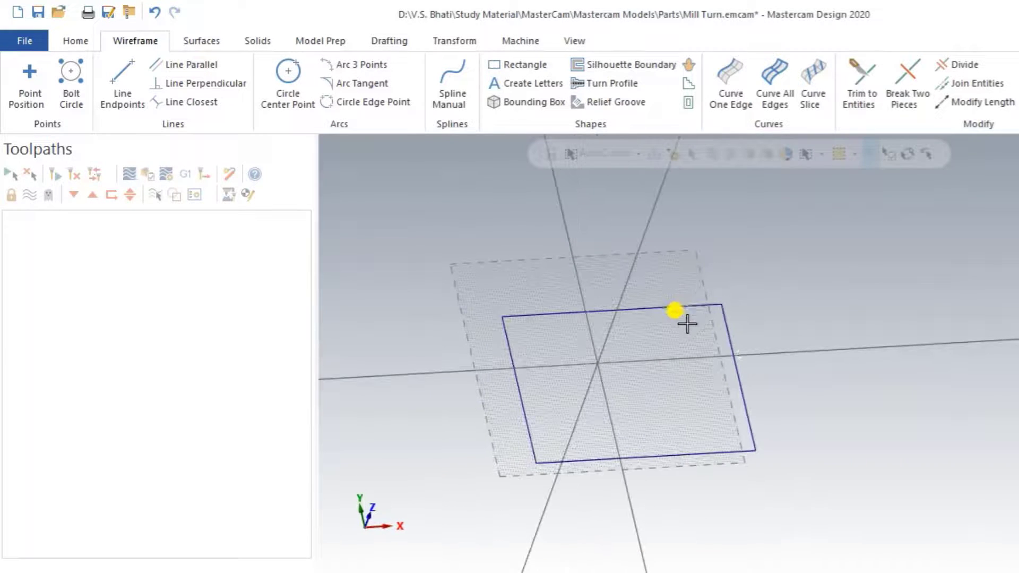
left_click(201, 42)
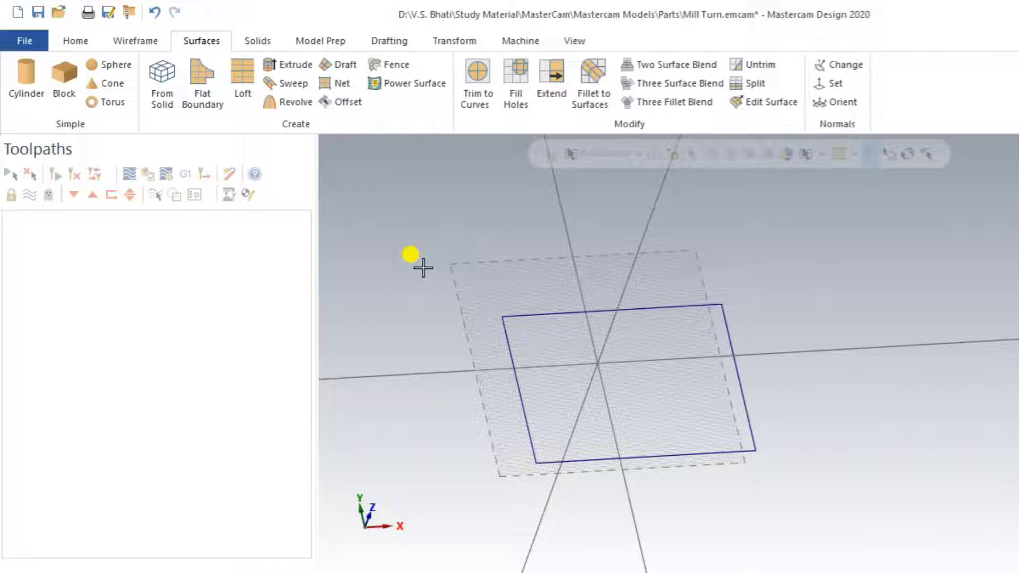
Build a flat boundary surface from the rectangle chain
mouse_move(455, 296)
middle_mouse_down()
mouse_move(516, 287)
mouse_move(492, 302)
mouse_move(485, 329)
mouse_move(484, 319)
middle_mouse_up()
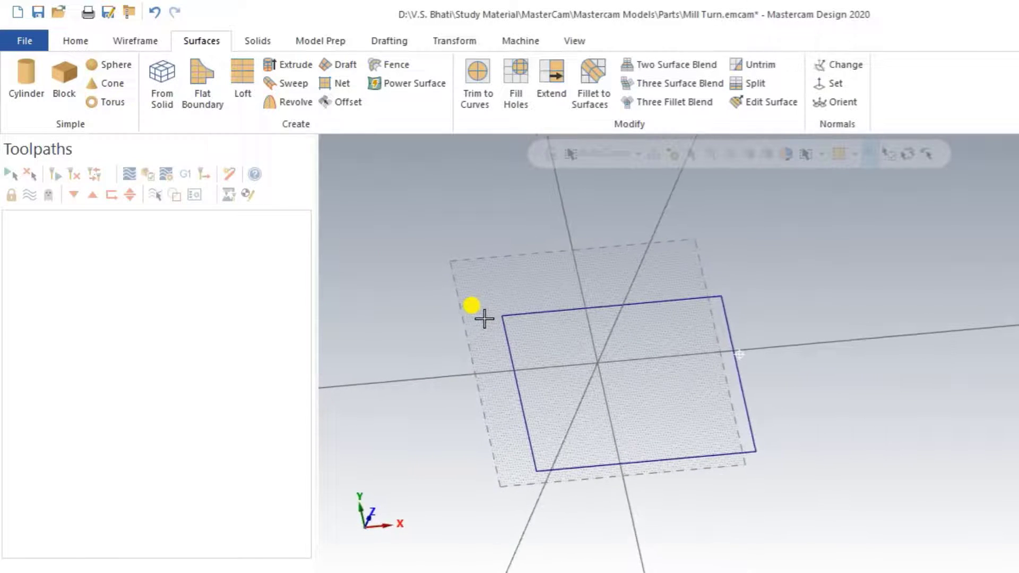
left_click(202, 84)
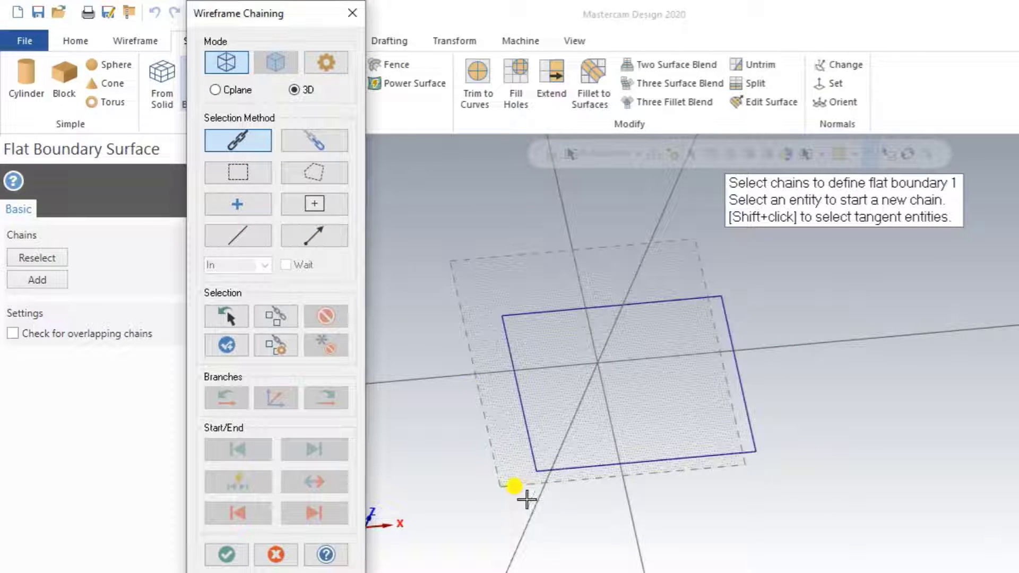
left_click(515, 350)
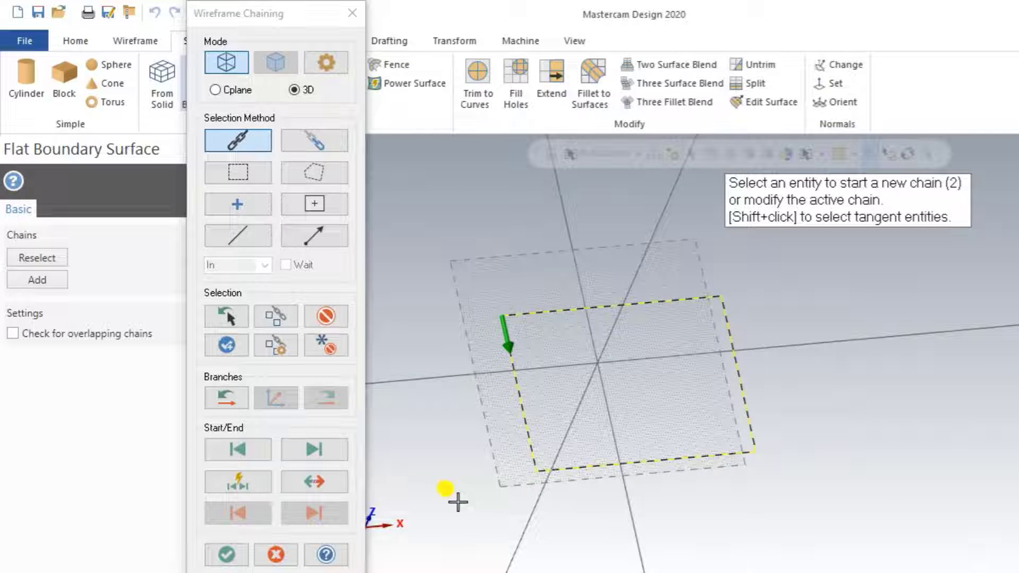
left_click(226, 554)
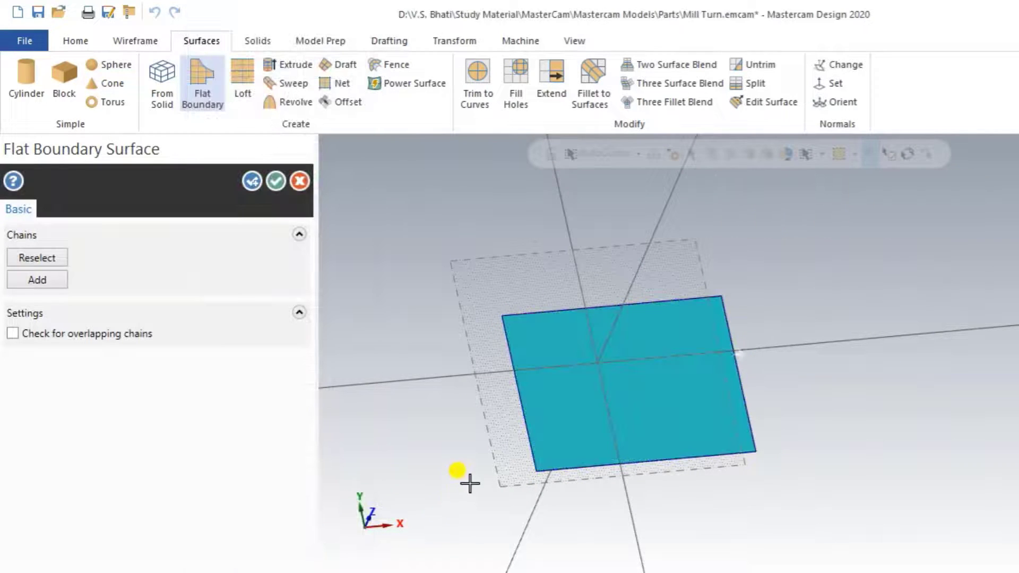
mouse_move(467, 483)
middle_mouse_down()
mouse_move(476, 473)
mouse_move(468, 491)
mouse_move(546, 466)
mouse_move(488, 490)
mouse_move(552, 480)
mouse_move(494, 473)
mouse_move(477, 494)
mouse_move(553, 485)
mouse_move(496, 496)
middle_mouse_up()
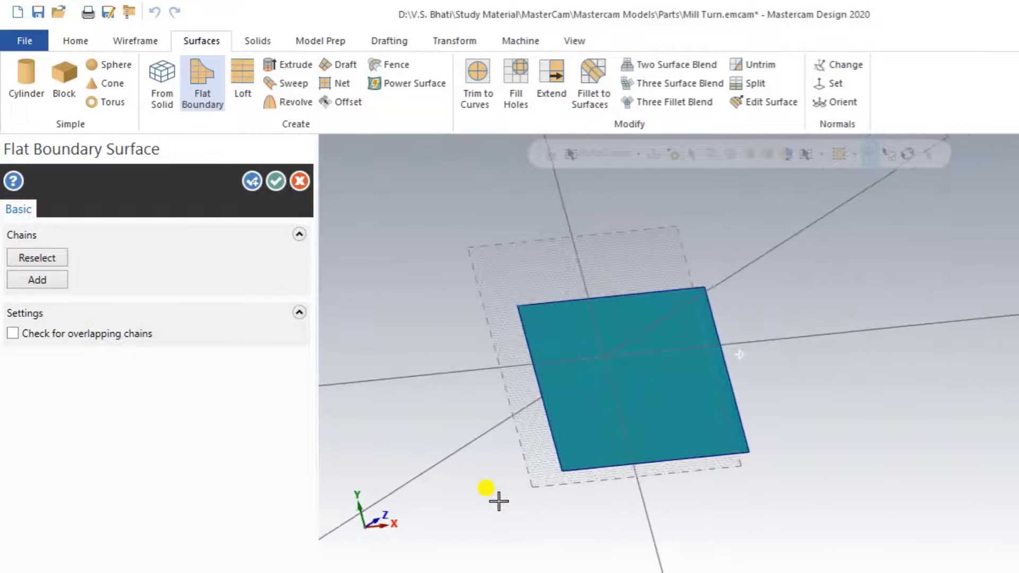
left_click(271, 182)
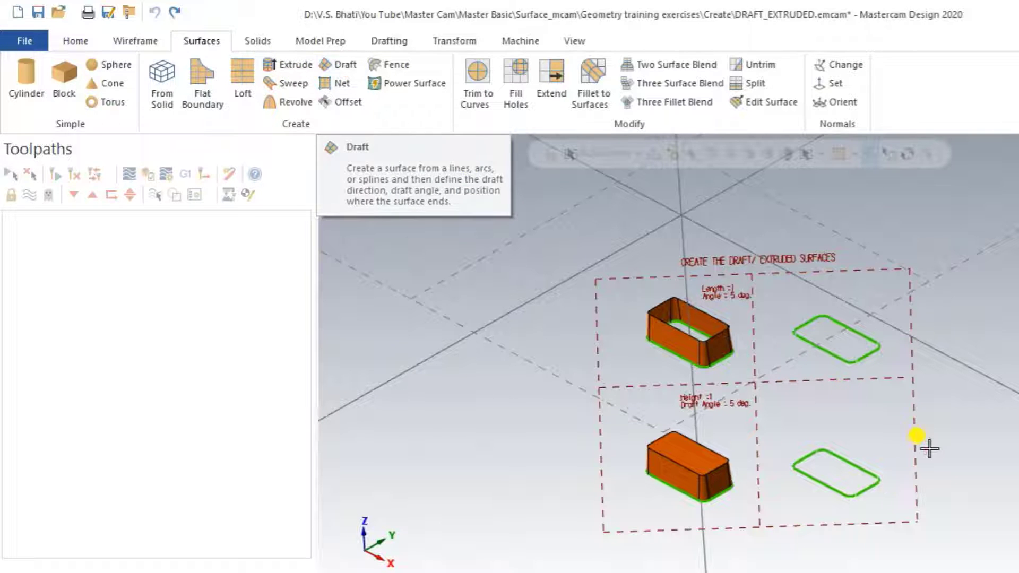
Zoom and orbit to inspect the DRAFT_EXTRUDED samples and the two bare outlines
scroll(929, 448, "up", 1)
scroll(929, 448, "up", 1)
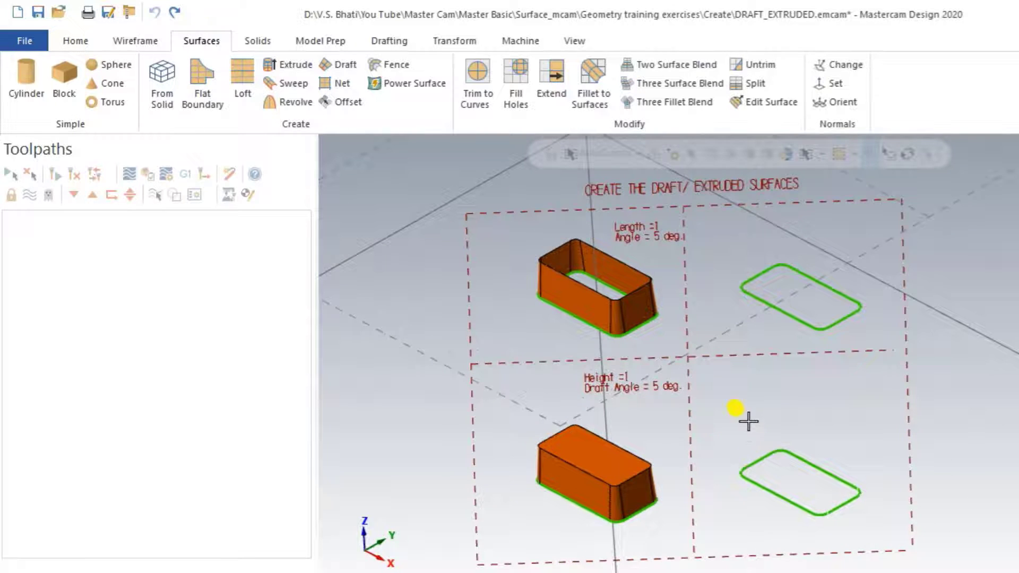
middle_click_drag(748, 422, 757, 415)
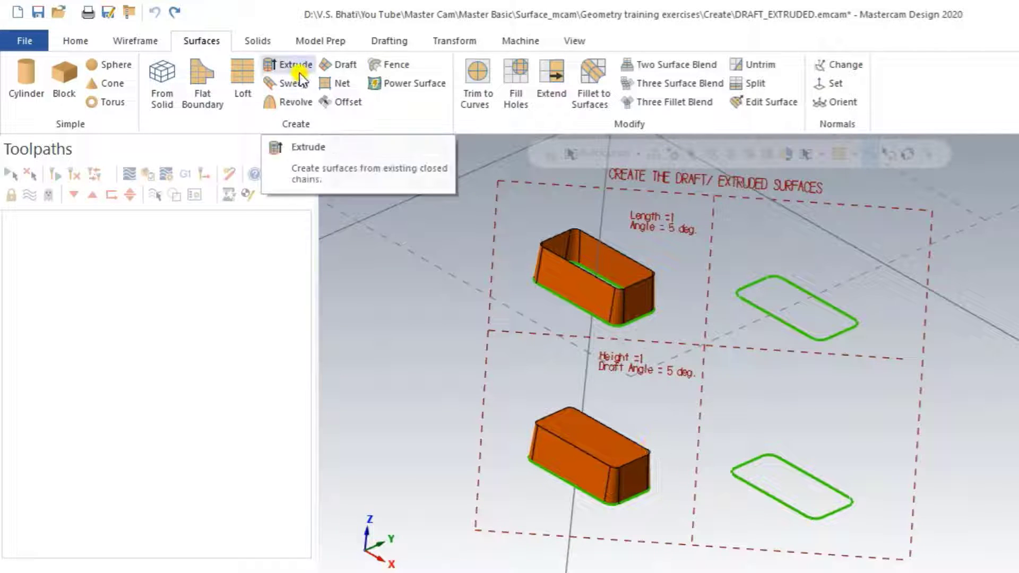
mouse_move(587, 414)
middle_mouse_down()
mouse_move(625, 393)
mouse_move(644, 419)
mouse_move(608, 424)
mouse_move(580, 405)
mouse_move(635, 426)
mouse_move(630, 420)
middle_mouse_up()
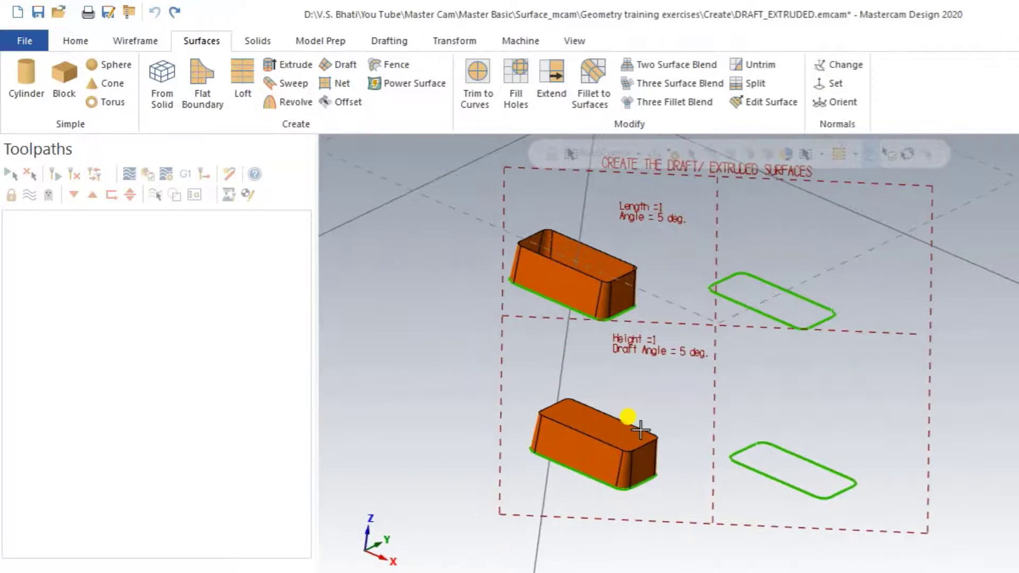
Chain the upper-right green outline to preview a draft surface
left_click(332, 61)
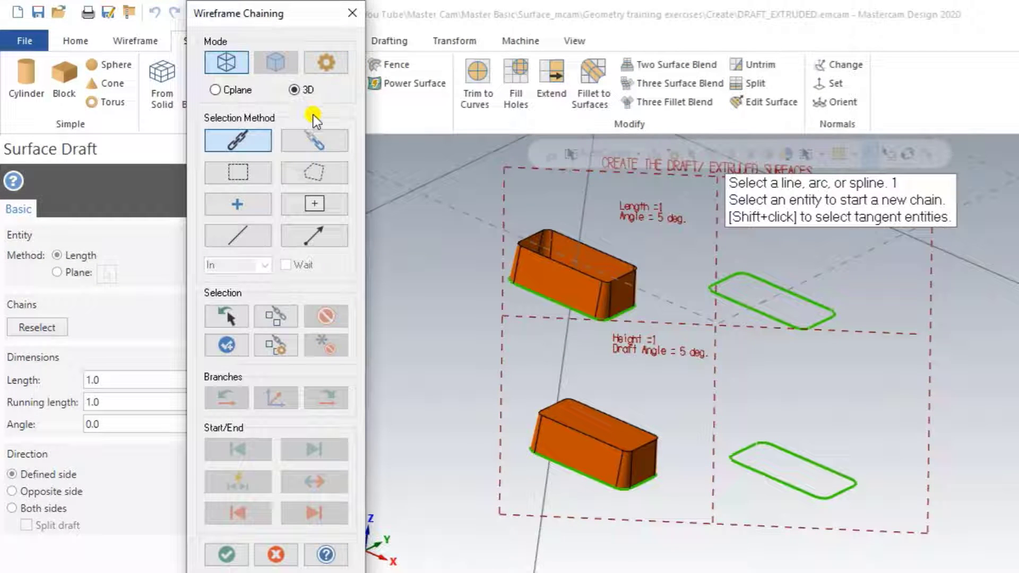
middle_click_drag(792, 389, 791, 389)
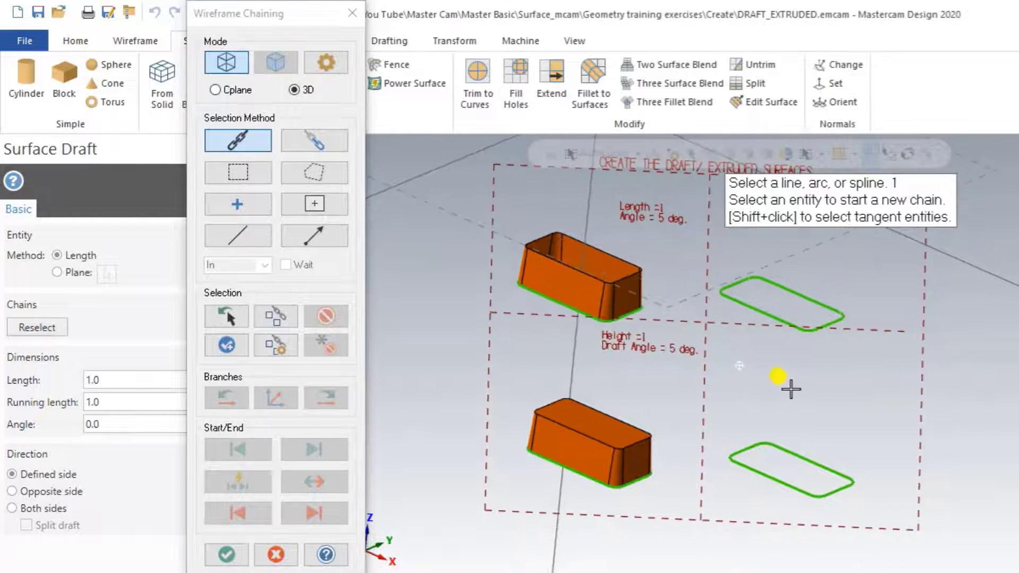
left_click(751, 293)
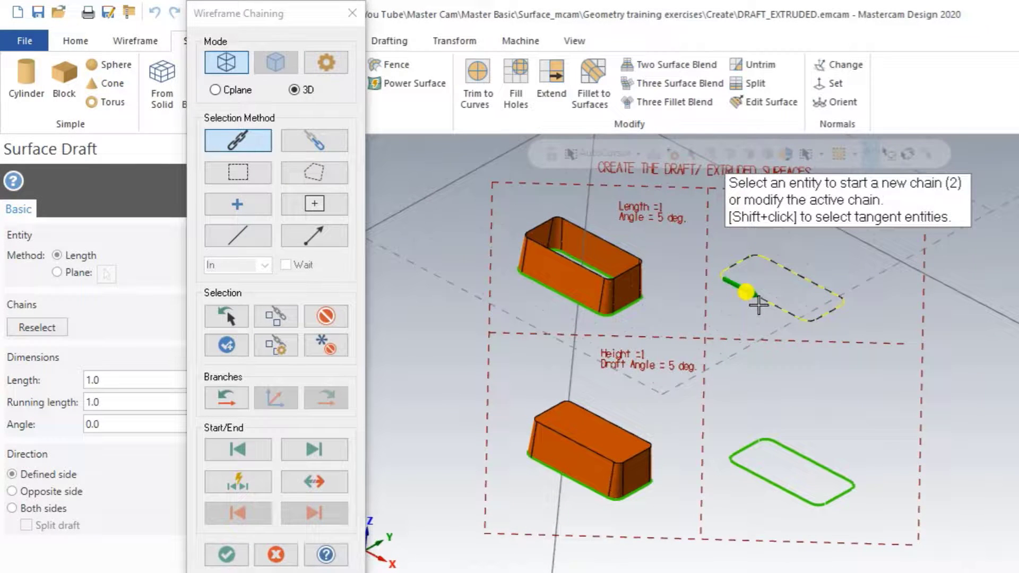
mouse_move(758, 304)
left_mouse_down()
mouse_move(791, 318)
mouse_move(780, 318)
left_mouse_up()
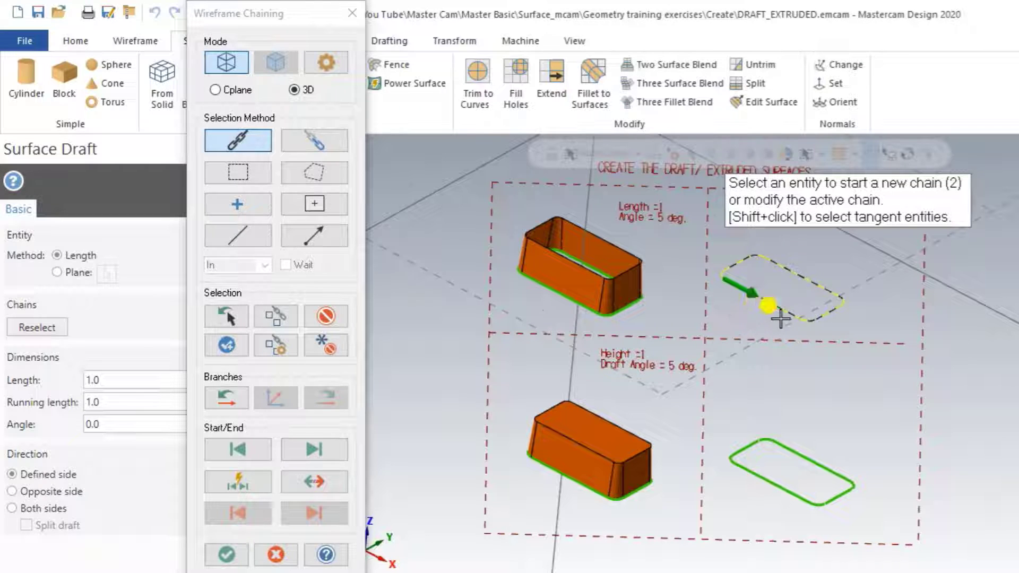
left_click(226, 555)
mouse_move(466, 480)
middle_mouse_down()
mouse_move(483, 451)
mouse_move(527, 444)
mouse_move(525, 462)
mouse_move(466, 455)
mouse_move(478, 444)
mouse_move(456, 471)
mouse_move(462, 485)
mouse_move(423, 469)
mouse_move(430, 483)
mouse_move(473, 480)
middle_mouse_up()
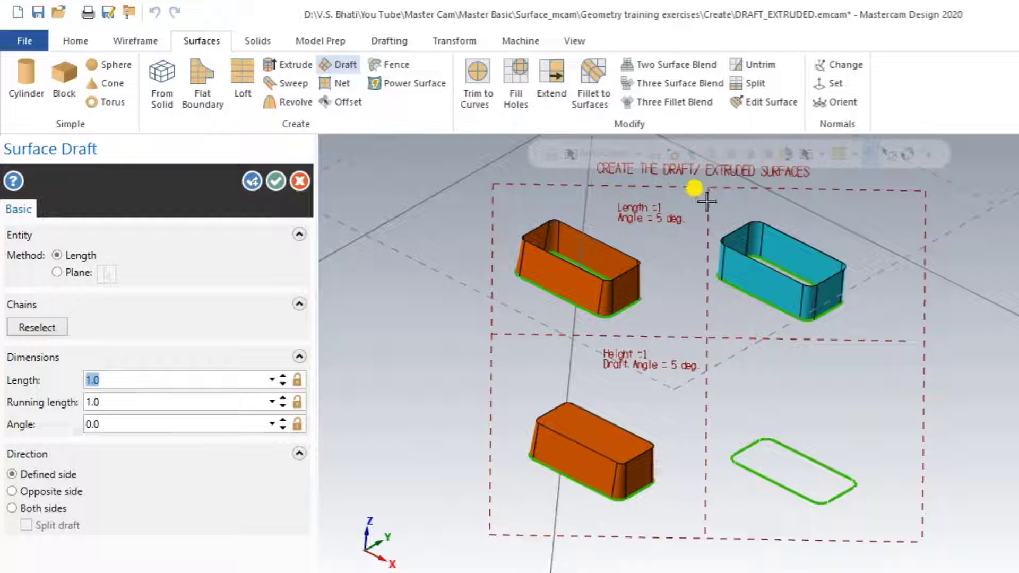
Set the draft angle to 5° at length 1, test both directions, and accept
left_click(141, 431)
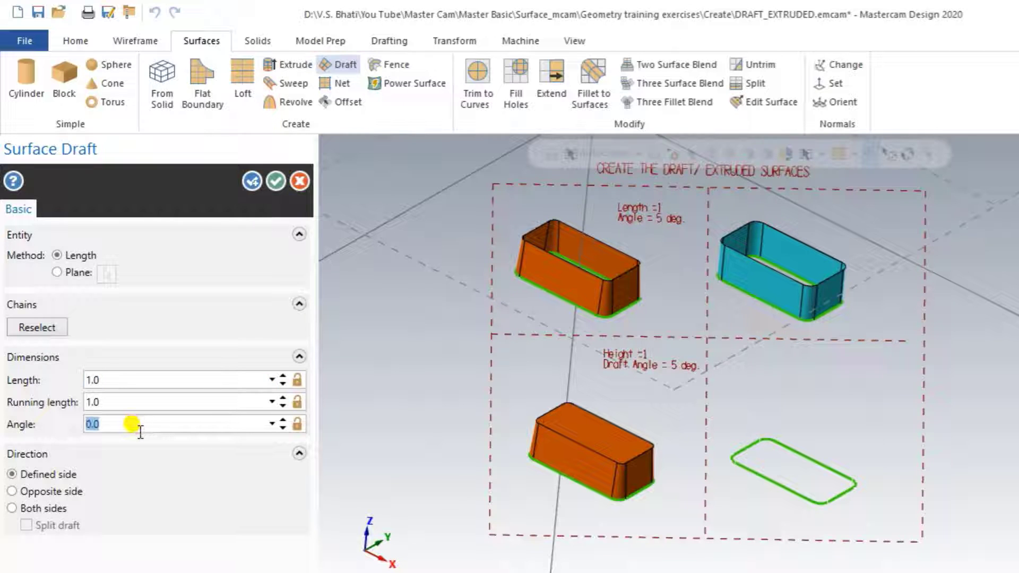
type("5")
left_click(157, 394)
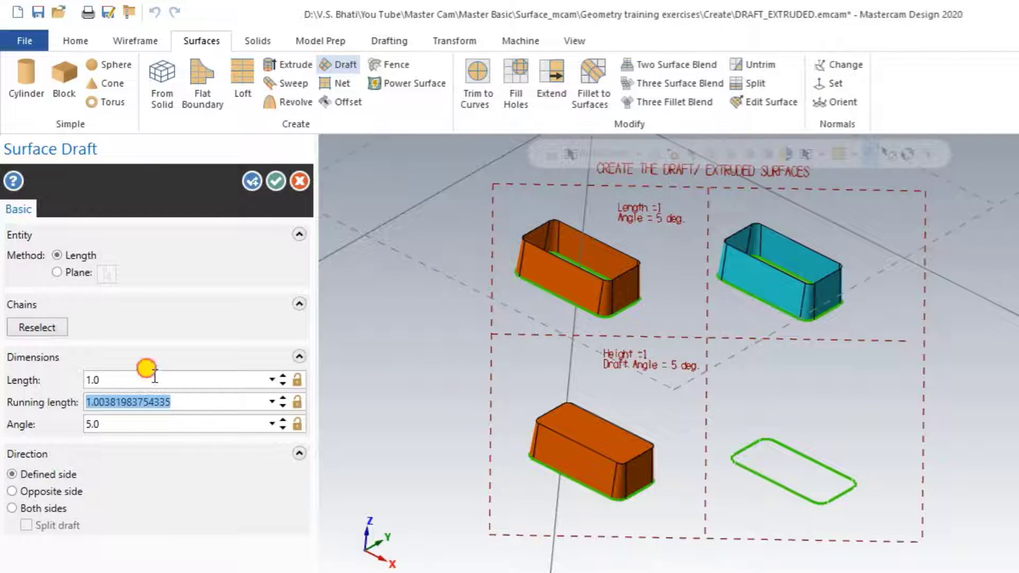
left_click(147, 380)
mouse_move(781, 378)
middle_mouse_down()
mouse_move(812, 372)
mouse_move(768, 391)
middle_mouse_up()
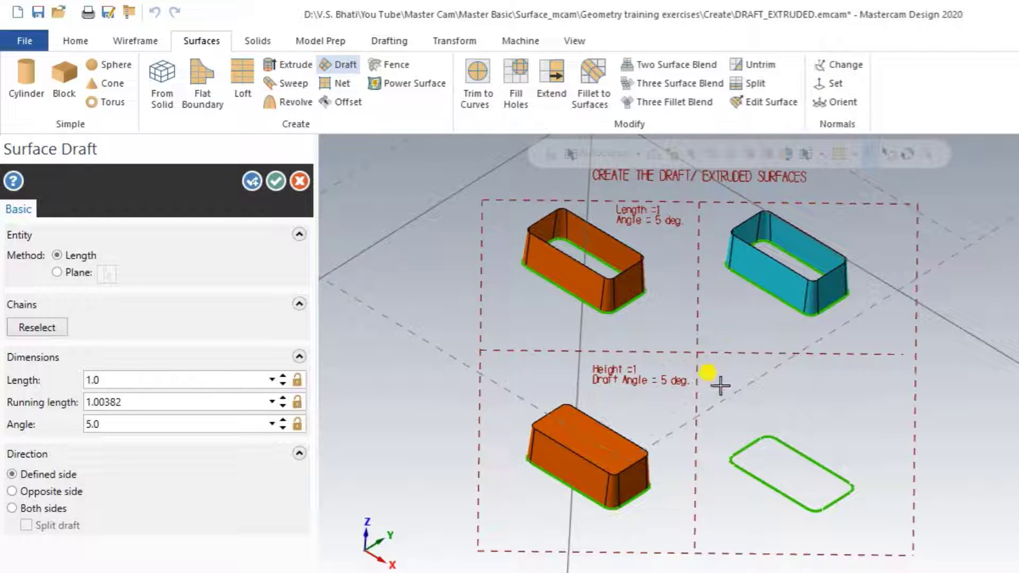
mouse_move(720, 386)
middle_mouse_down()
mouse_move(750, 369)
mouse_move(775, 373)
mouse_move(733, 382)
mouse_move(728, 369)
middle_mouse_up()
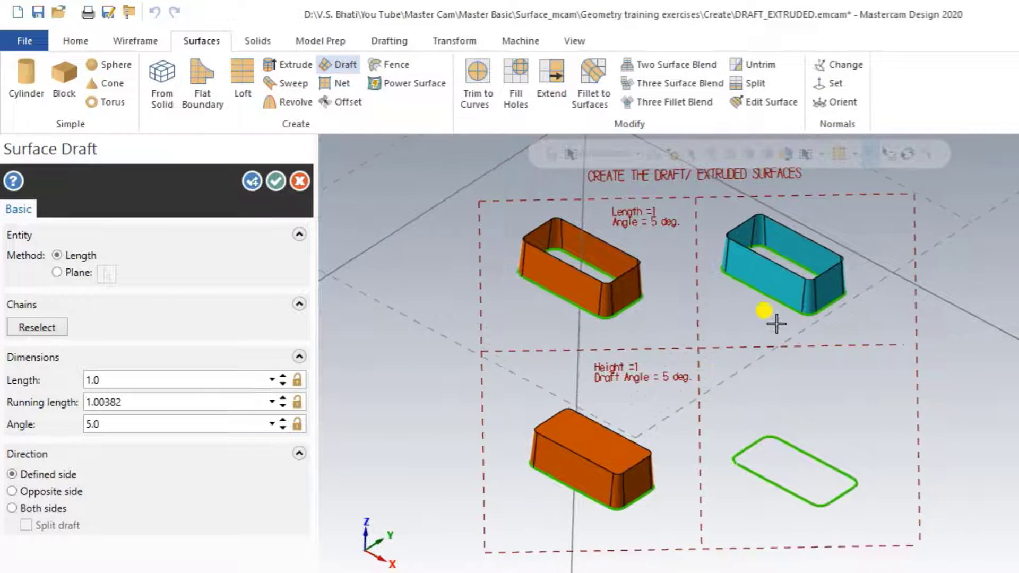
left_click(21, 492)
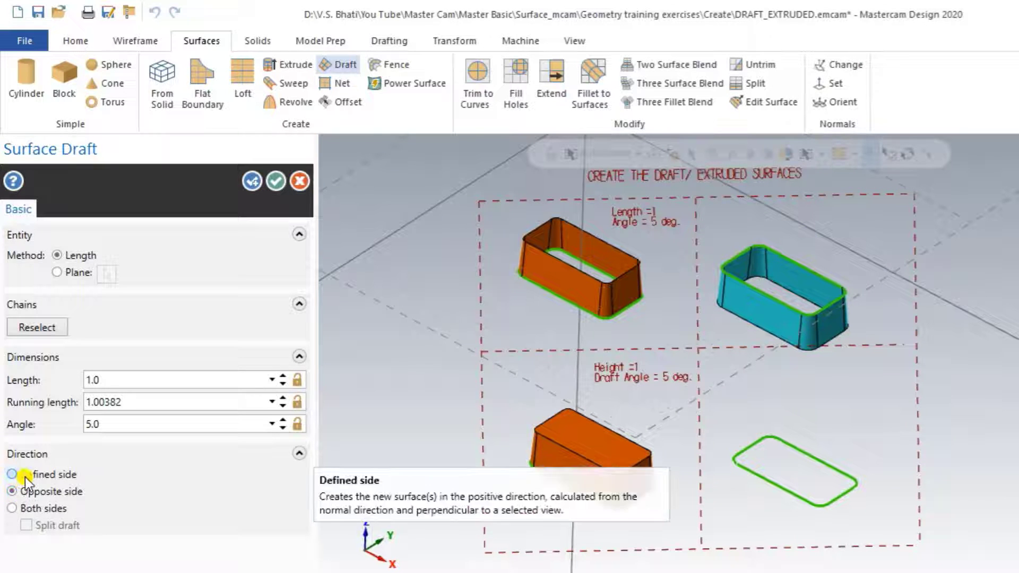
left_click(24, 477)
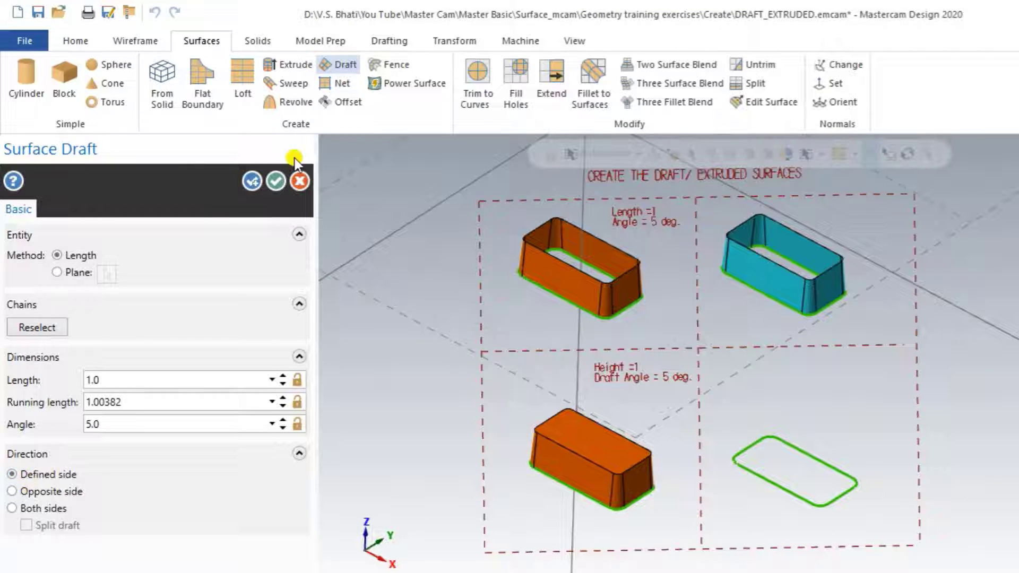
left_click(276, 181)
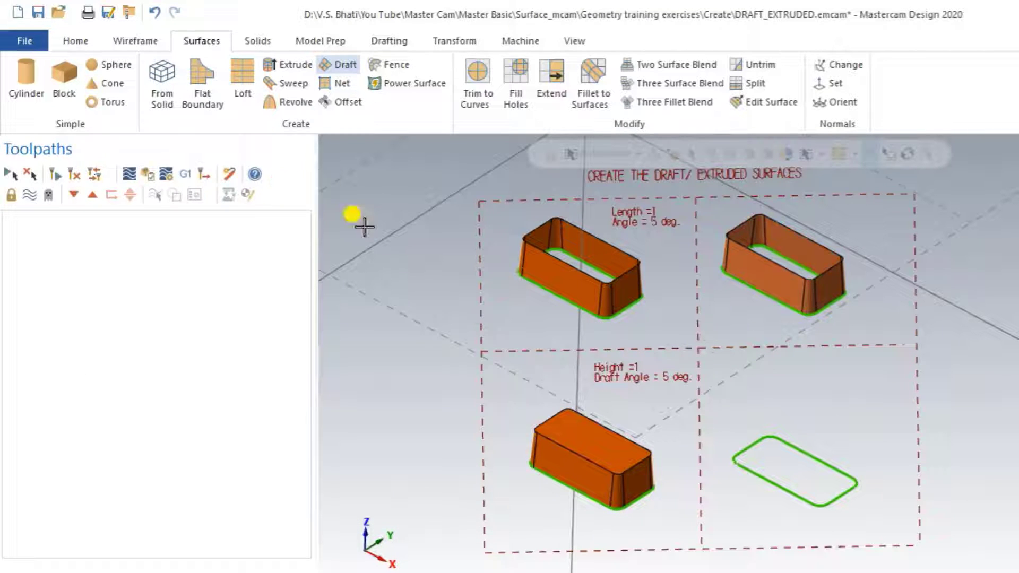
middle_click_drag(453, 372, 443, 366)
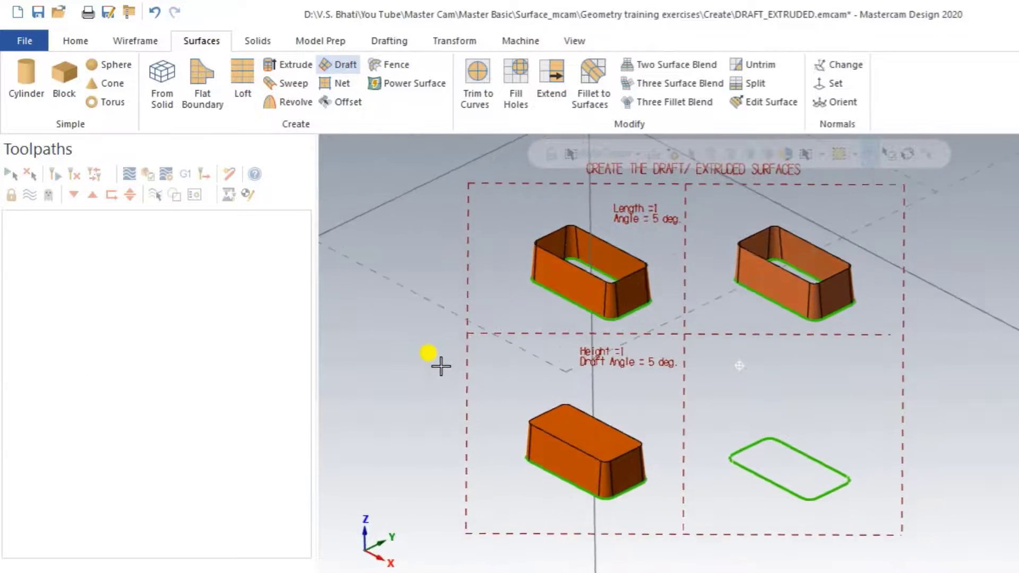
Preview an extruded surface on the lower-right green outline
left_click(299, 69)
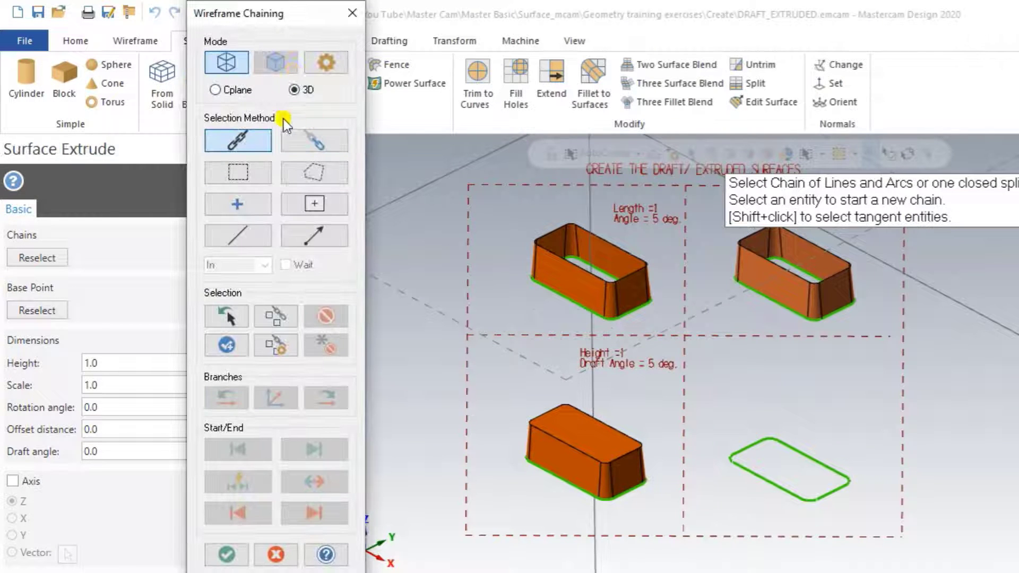
left_click(742, 482)
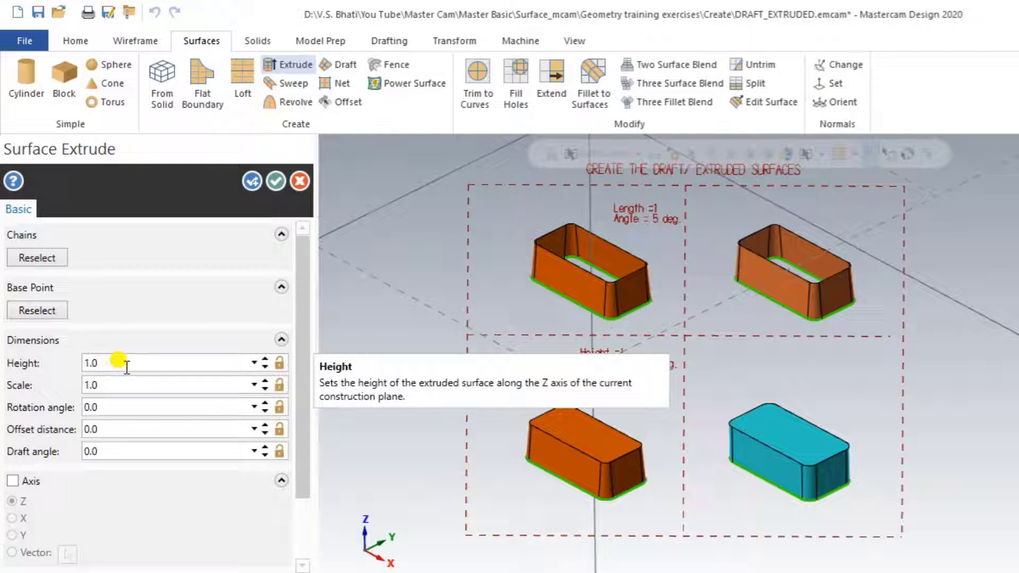
double_click(108, 362)
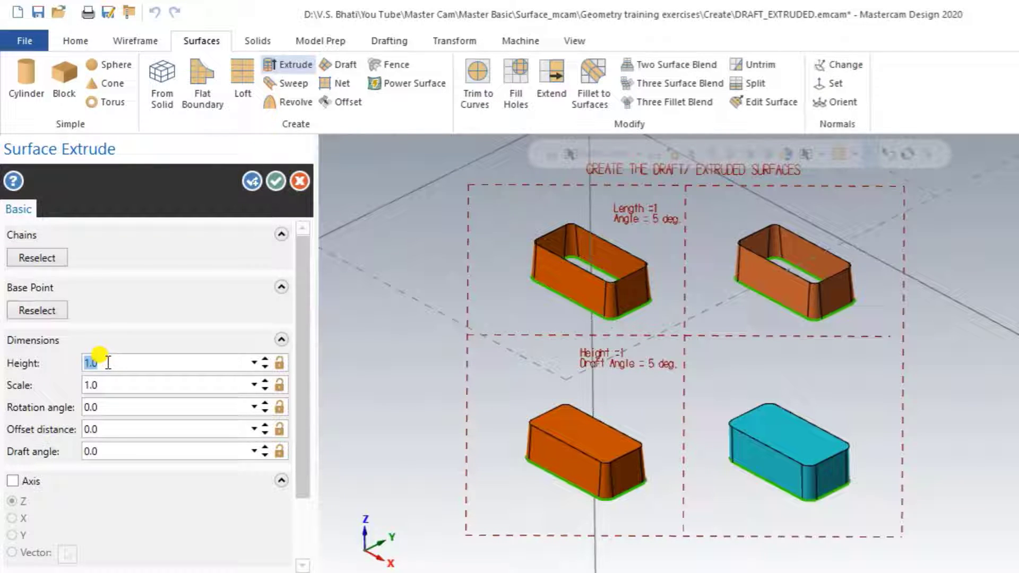
double_click(112, 386)
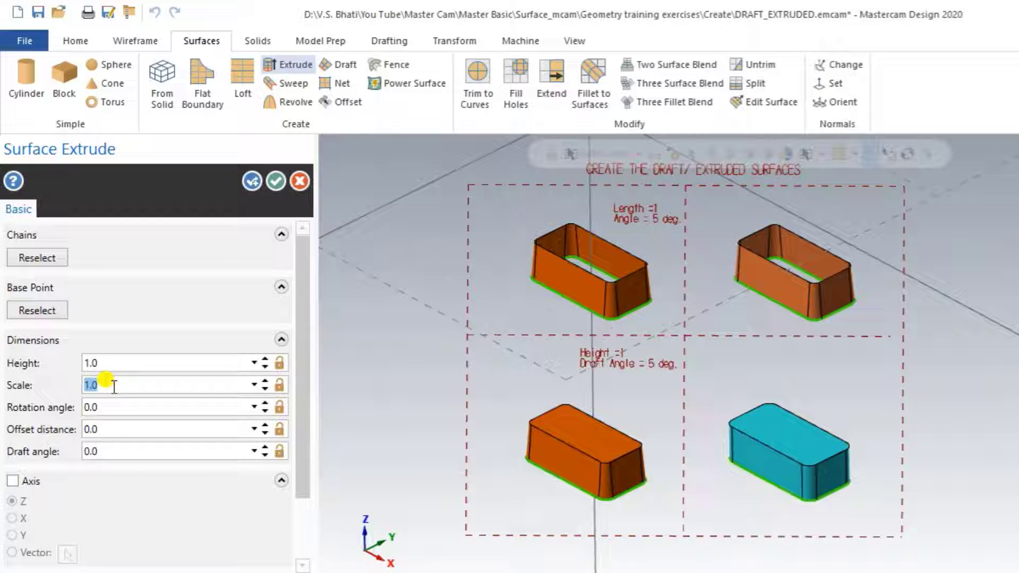
type("0.5")
key("Return")
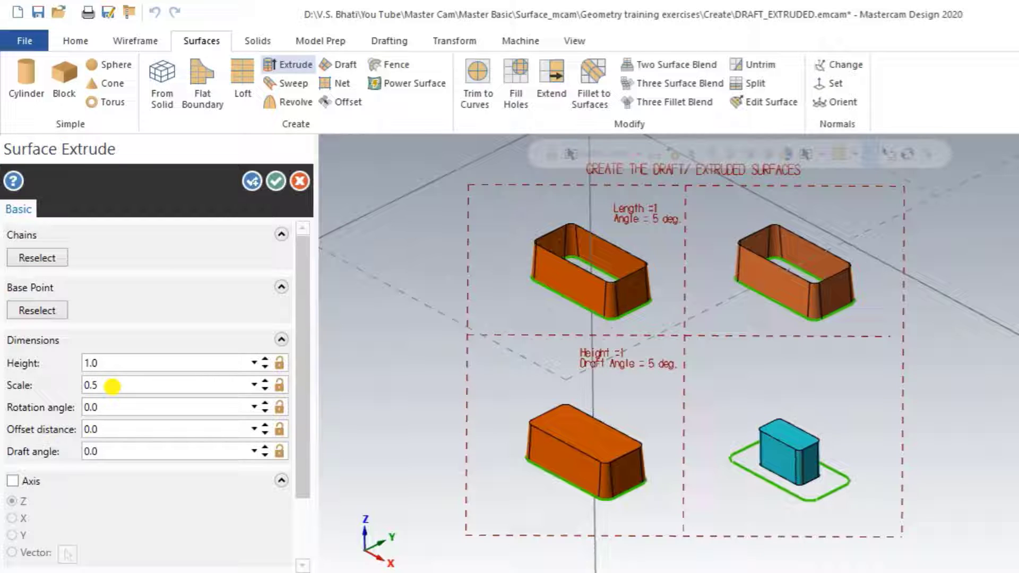
double_click(118, 386)
type("1.0")
double_click(122, 407)
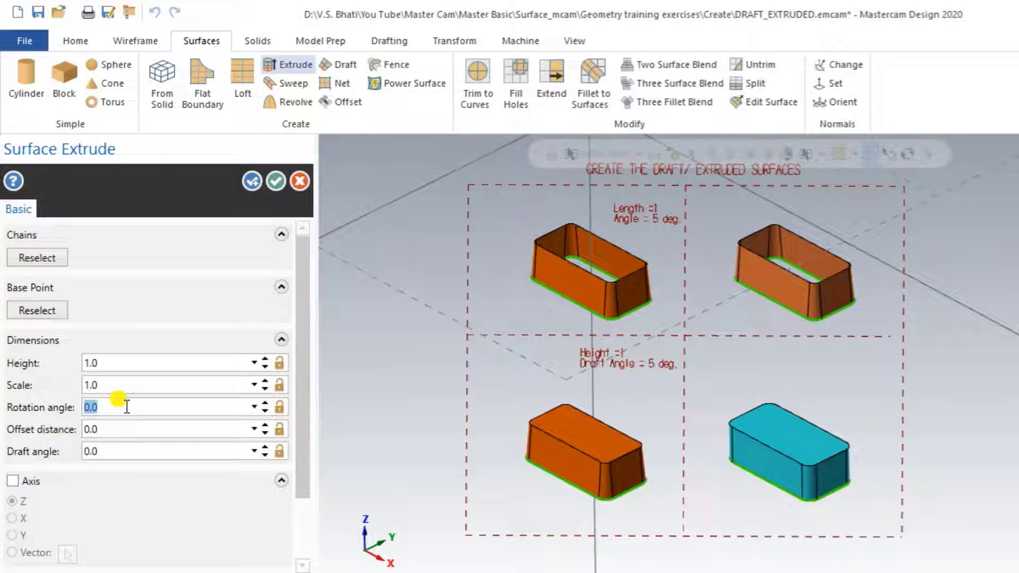
type("45")
key("Return")
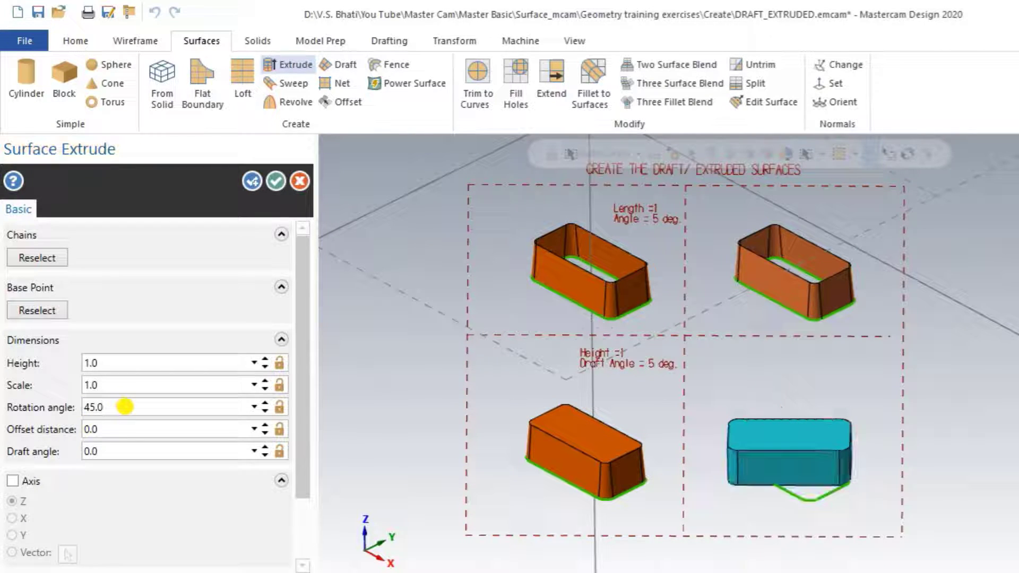
left_click(98, 406)
type("0")
left_click(132, 429)
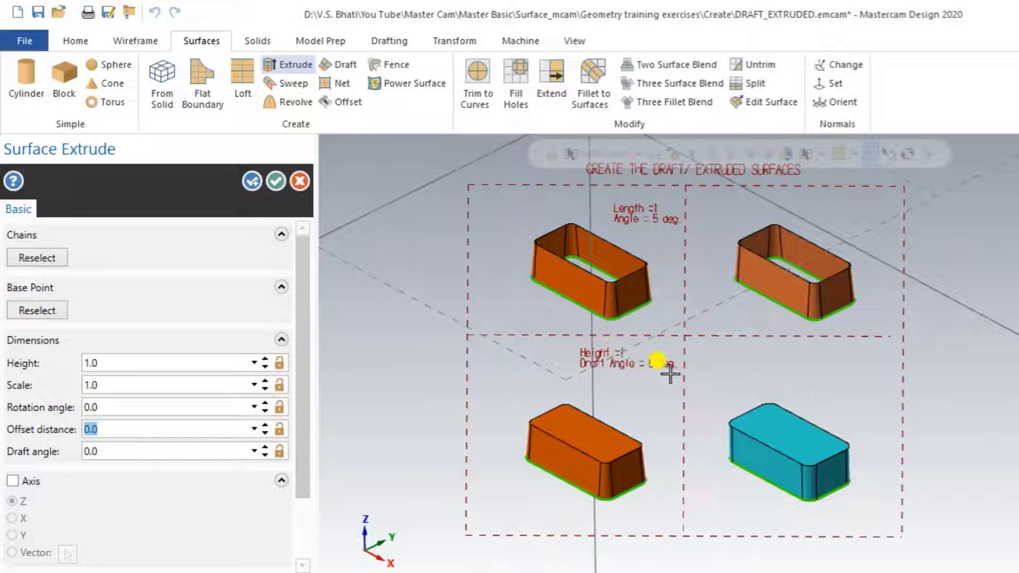
Set the extrusion draft angle to 5.0 and check the tapered walls
left_click(115, 452)
type("5.0")
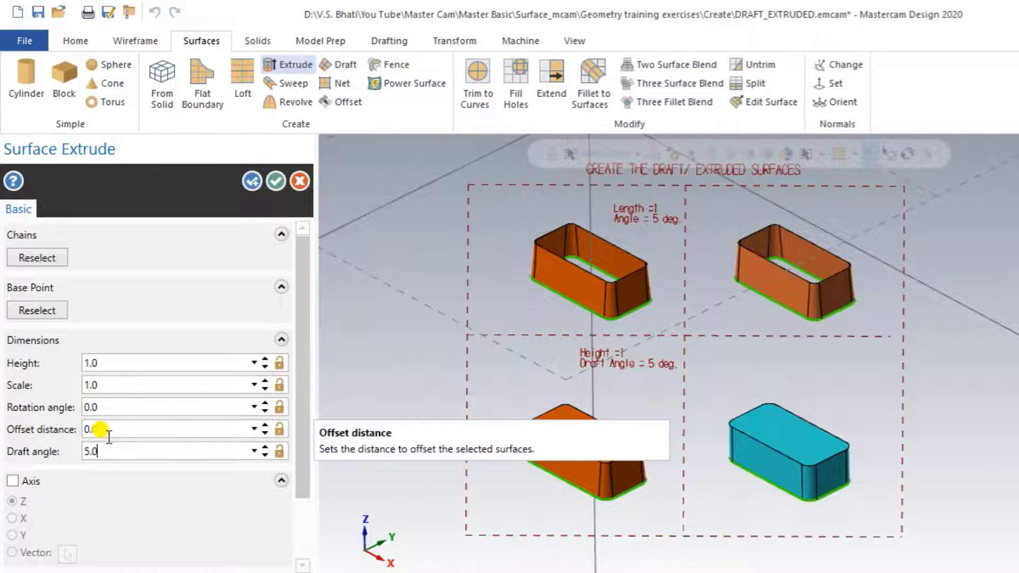
mouse_move(600, 525)
middle_mouse_down()
mouse_move(621, 512)
mouse_move(597, 456)
mouse_move(598, 509)
mouse_move(635, 534)
mouse_move(619, 533)
mouse_move(644, 533)
mouse_move(636, 540)
mouse_move(649, 462)
mouse_move(638, 496)
mouse_move(621, 491)
mouse_move(667, 519)
mouse_move(648, 521)
middle_mouse_up()
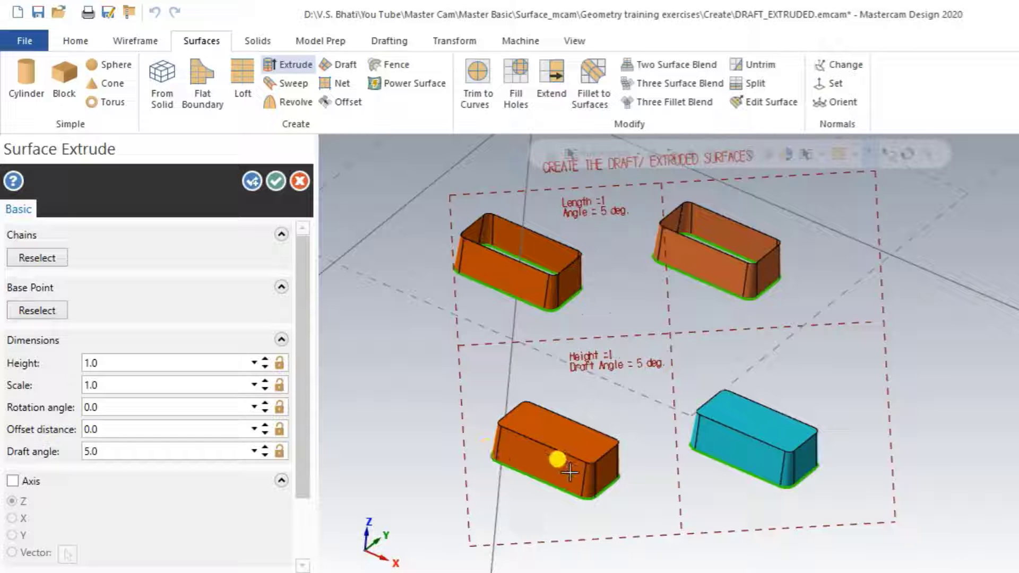
mouse_move(648, 489)
middle_mouse_down()
mouse_move(614, 489)
mouse_move(654, 494)
mouse_move(619, 487)
mouse_move(653, 516)
mouse_move(639, 487)
mouse_move(653, 489)
mouse_move(639, 496)
middle_mouse_up()
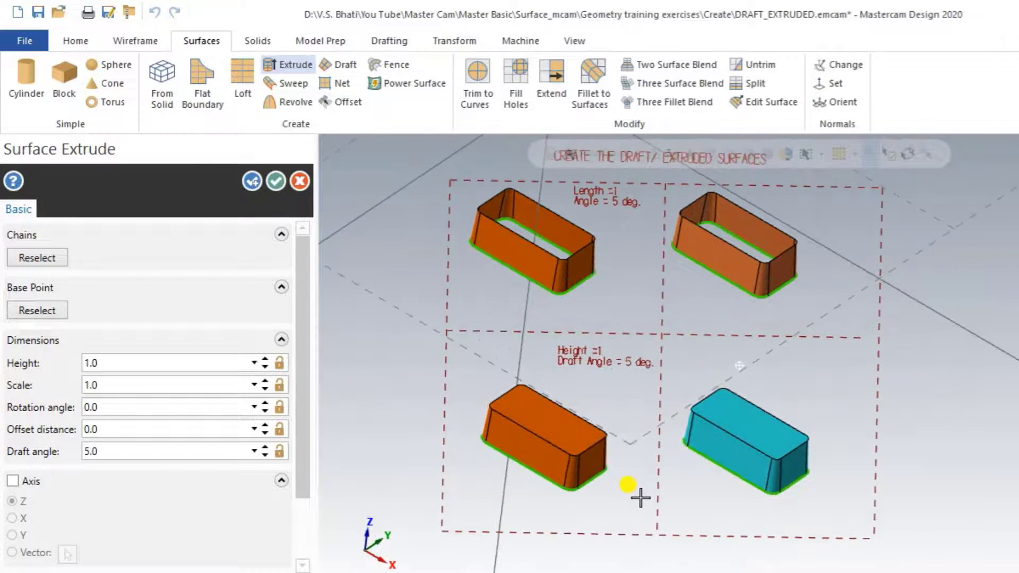
Try the X and Y axes, settle on Z, and accept the drafted extrusion
left_click(27, 480)
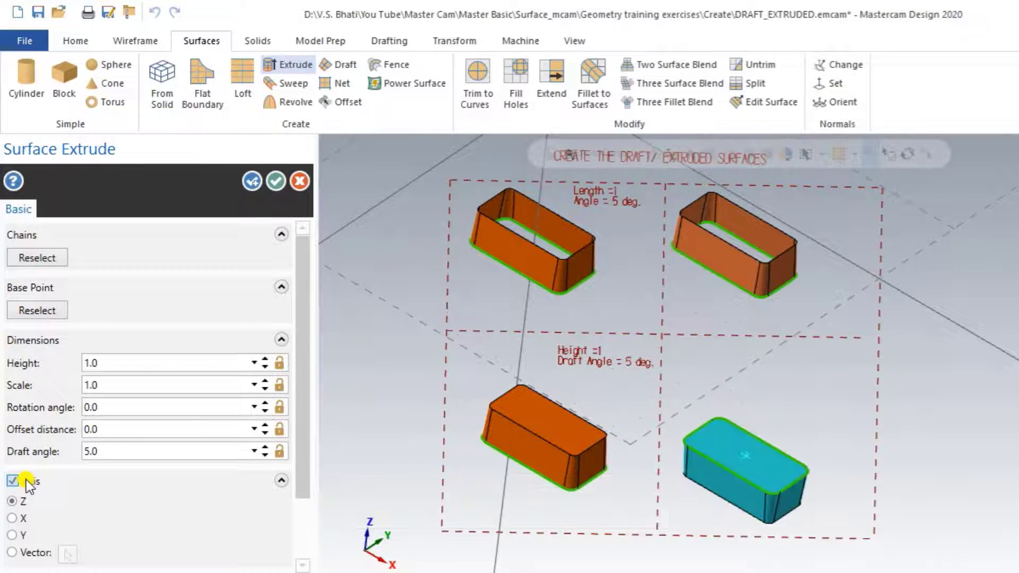
left_click(13, 517)
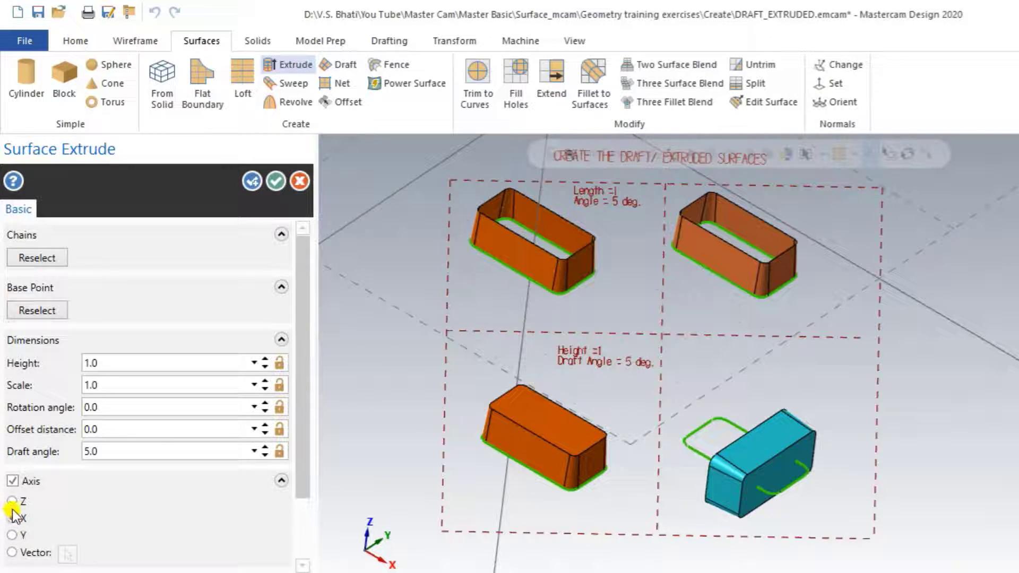
left_click(13, 502)
left_click(13, 534)
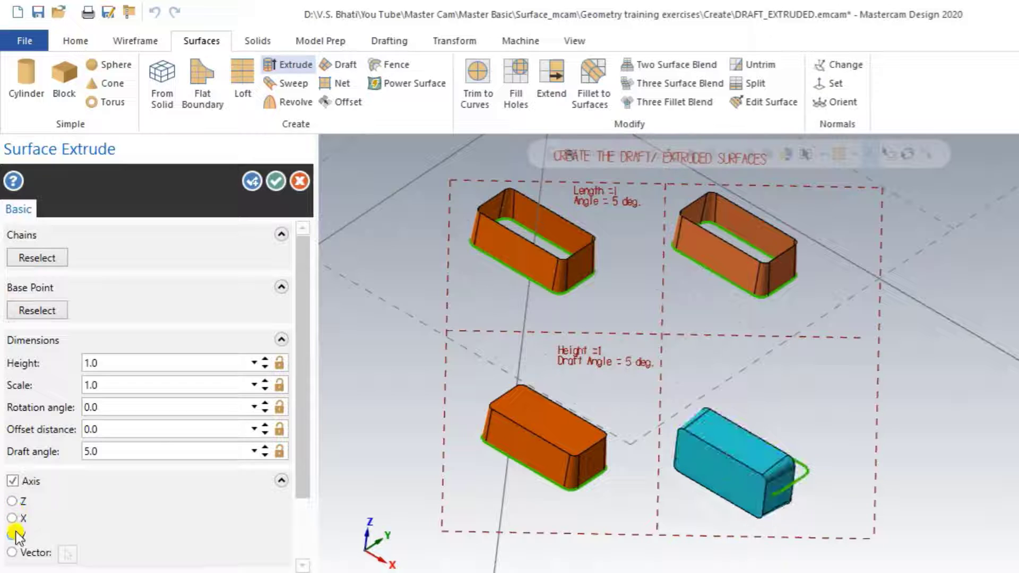
left_click(21, 504)
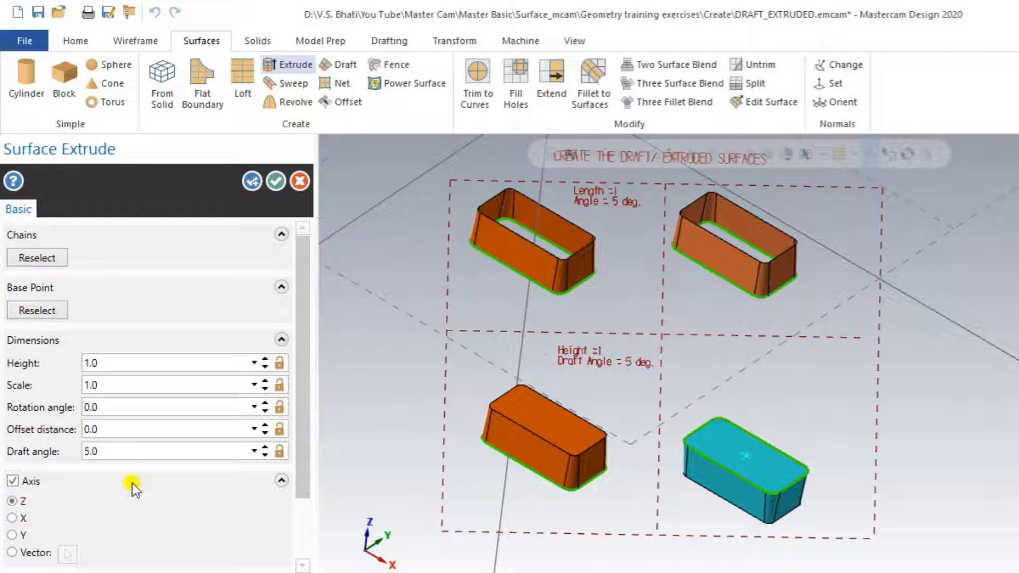
left_click_drag(300, 375, 300, 435)
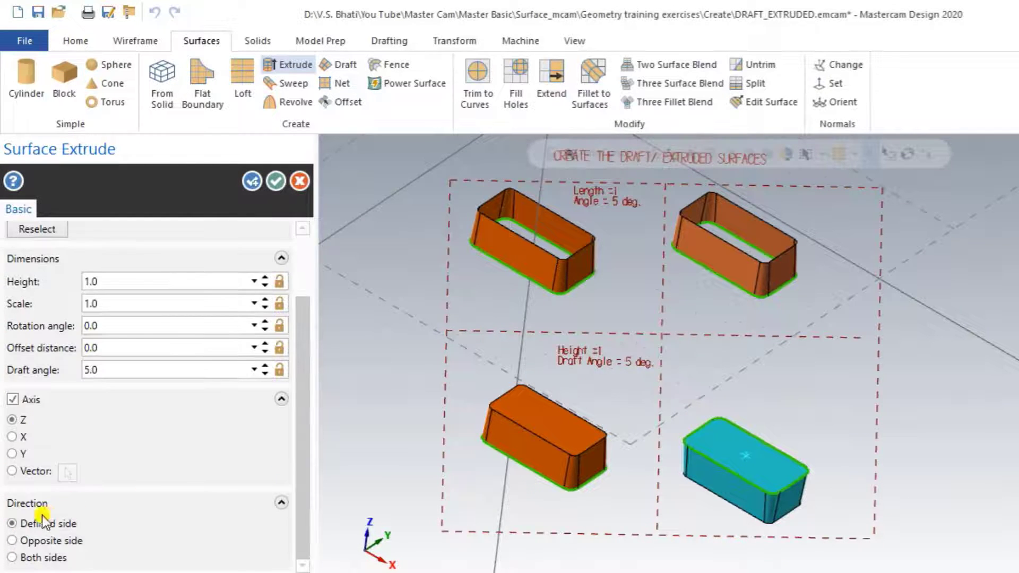
key("Return")
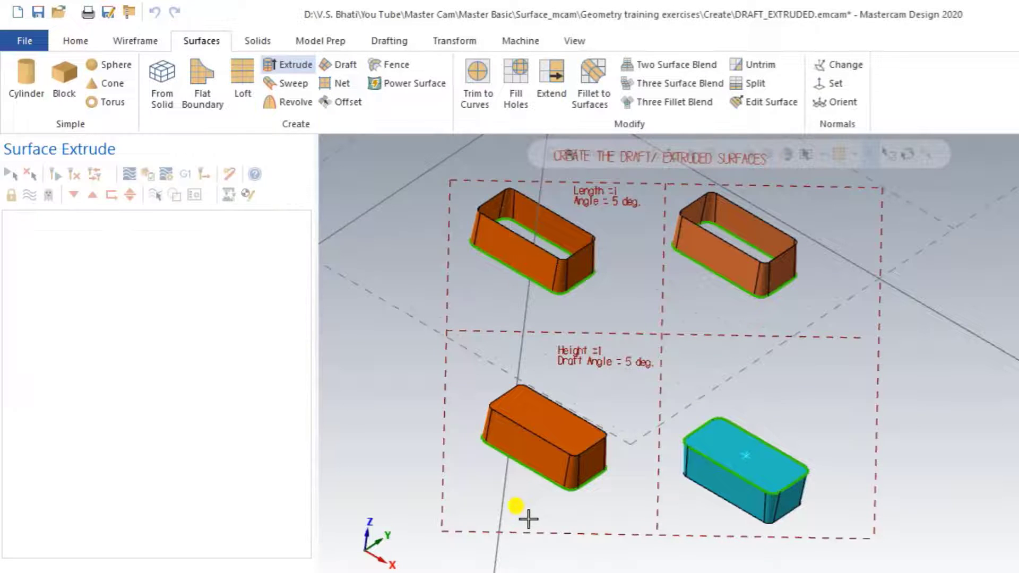
Orbit the view slightly and pick the edge of the top-right curved patch
mouse_move(650, 489)
middle_mouse_down()
mouse_move(674, 478)
mouse_move(646, 489)
mouse_move(648, 474)
mouse_move(643, 489)
middle_mouse_up()
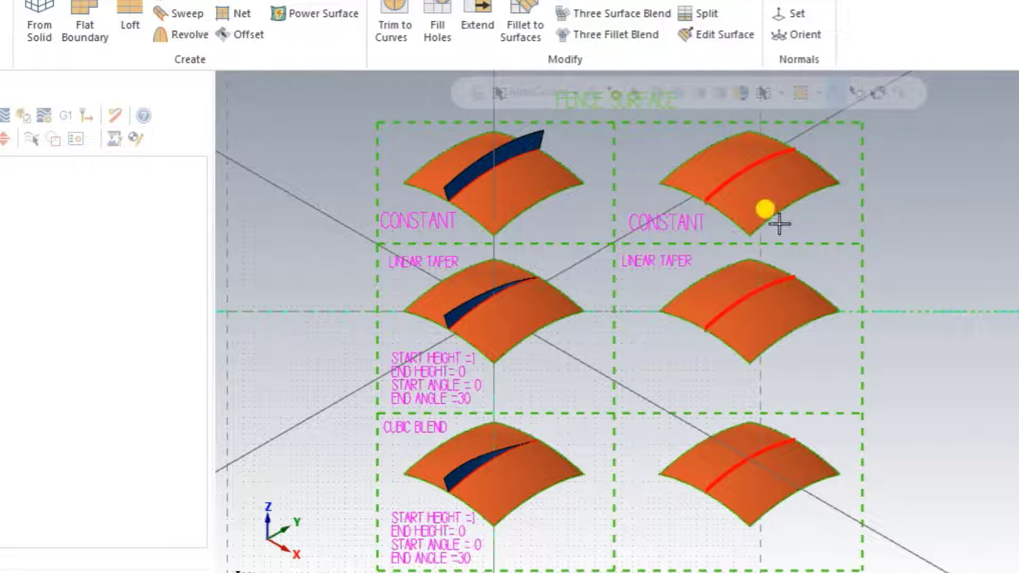
left_click(679, 171)
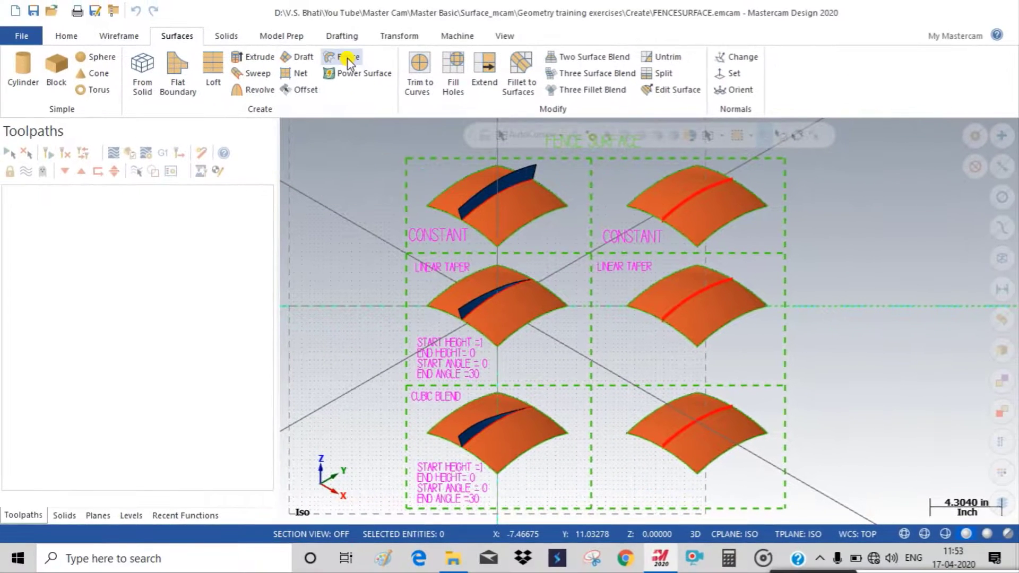
Start a fence surface on the top-right CONSTANT patch along its red curve
left_click(348, 59)
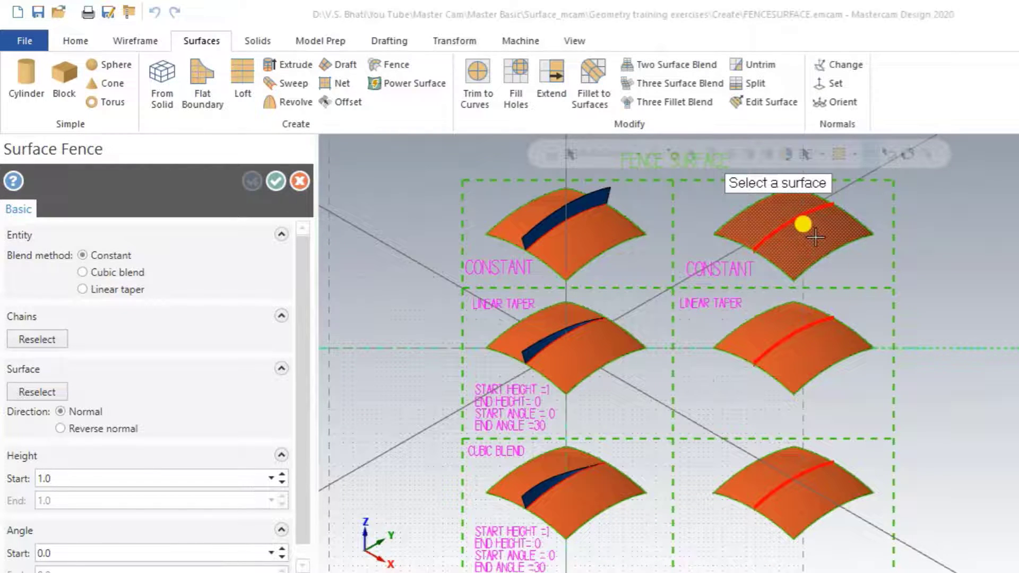
left_click(794, 241)
scroll(682, 316, "down", 1)
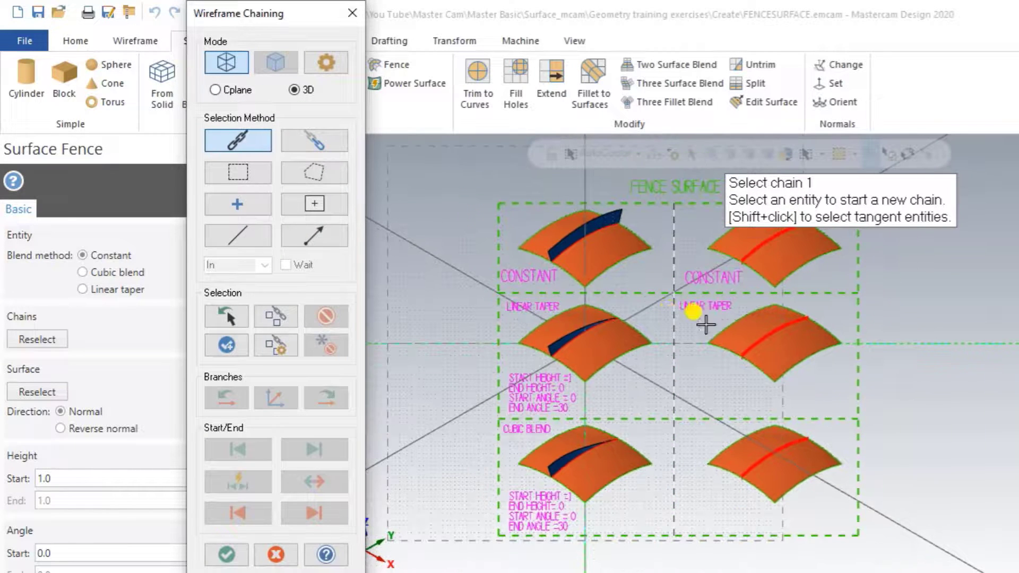
scroll(749, 256, "up", 1)
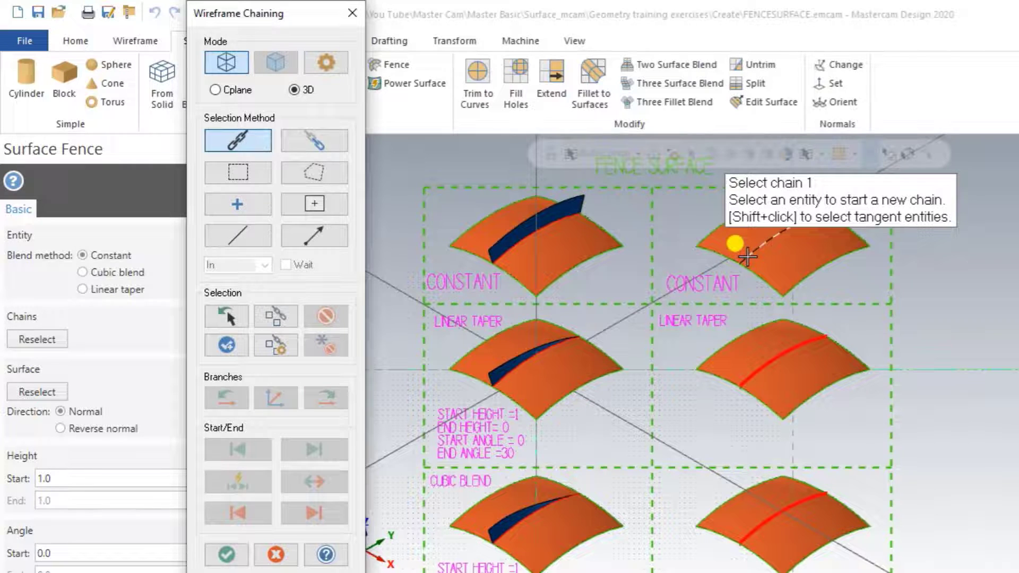
left_click(748, 257)
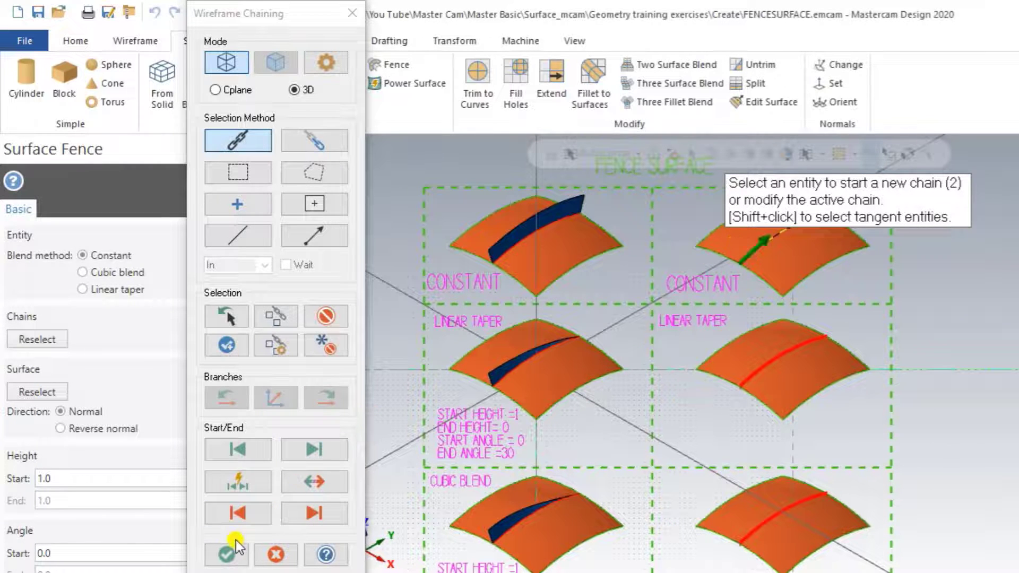
left_click(226, 554)
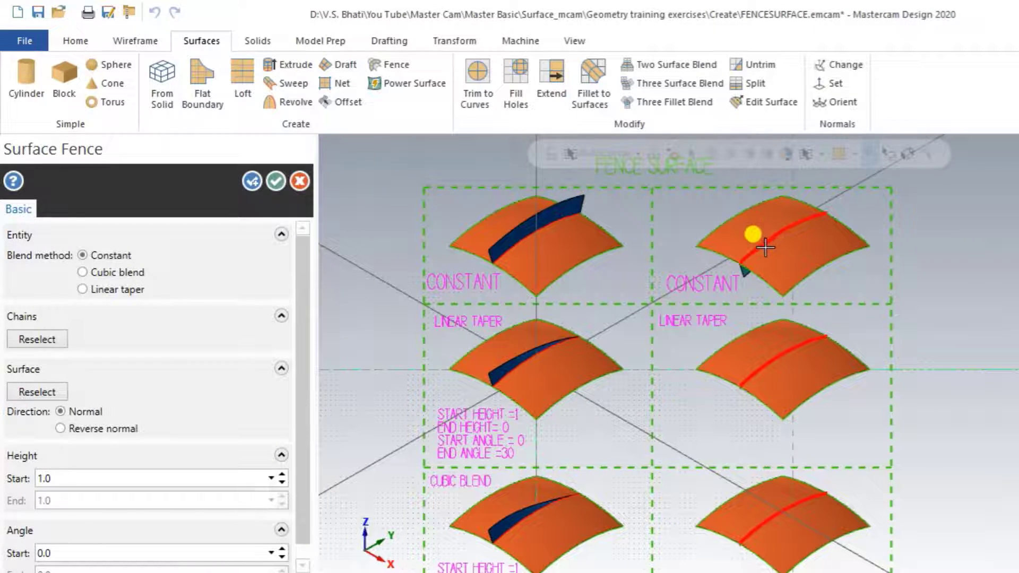
Switch the top-right constant fence to Reverse normal and create it
mouse_move(974, 305)
middle_mouse_down()
mouse_move(975, 282)
mouse_move(910, 296)
mouse_move(871, 281)
mouse_move(937, 270)
mouse_move(910, 296)
mouse_move(924, 264)
mouse_move(934, 325)
middle_mouse_up()
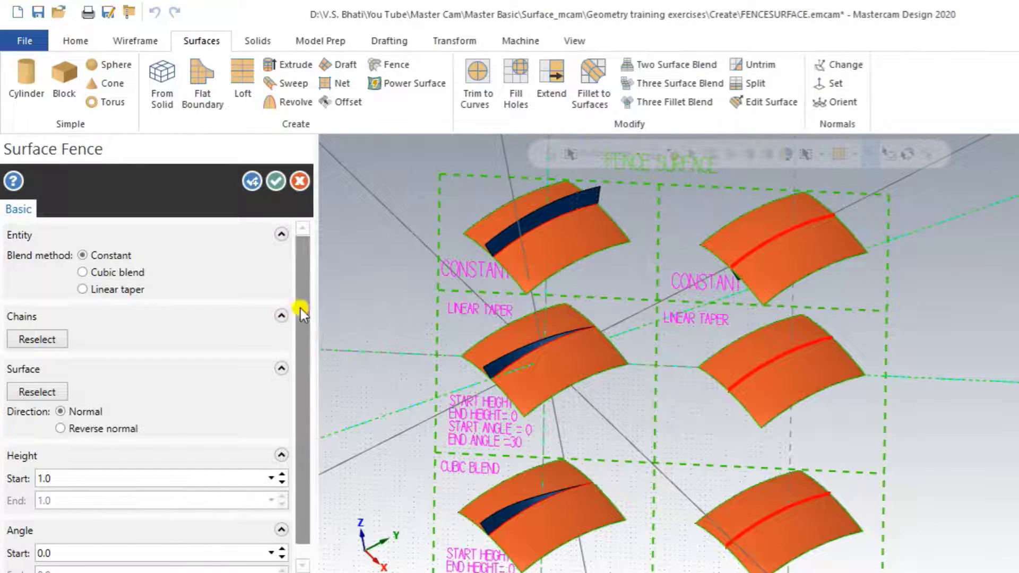
left_click_drag(302, 312, 304, 455)
left_click(38, 536)
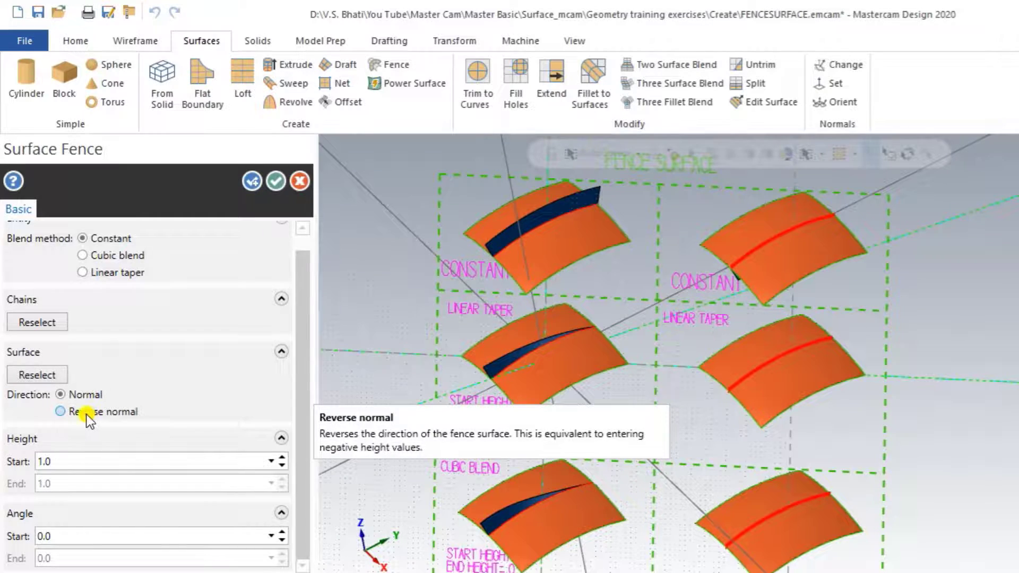
left_click(60, 412)
mouse_move(974, 398)
middle_mouse_down()
mouse_move(1001, 360)
mouse_move(966, 364)
mouse_move(950, 382)
mouse_move(1004, 289)
mouse_move(1007, 359)
mouse_move(994, 366)
middle_mouse_up()
scroll(301, 390, "up", 2)
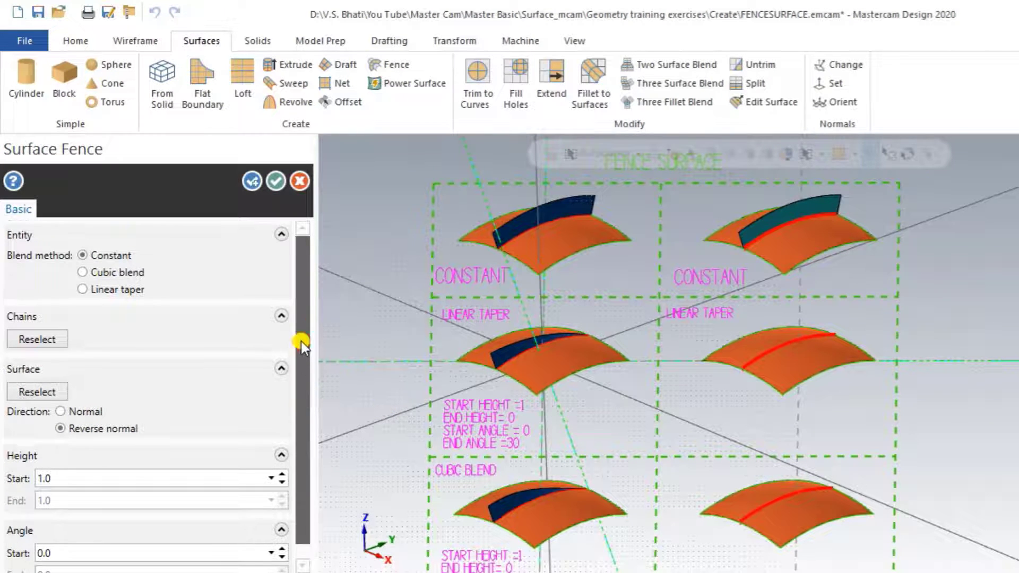
left_click(253, 181)
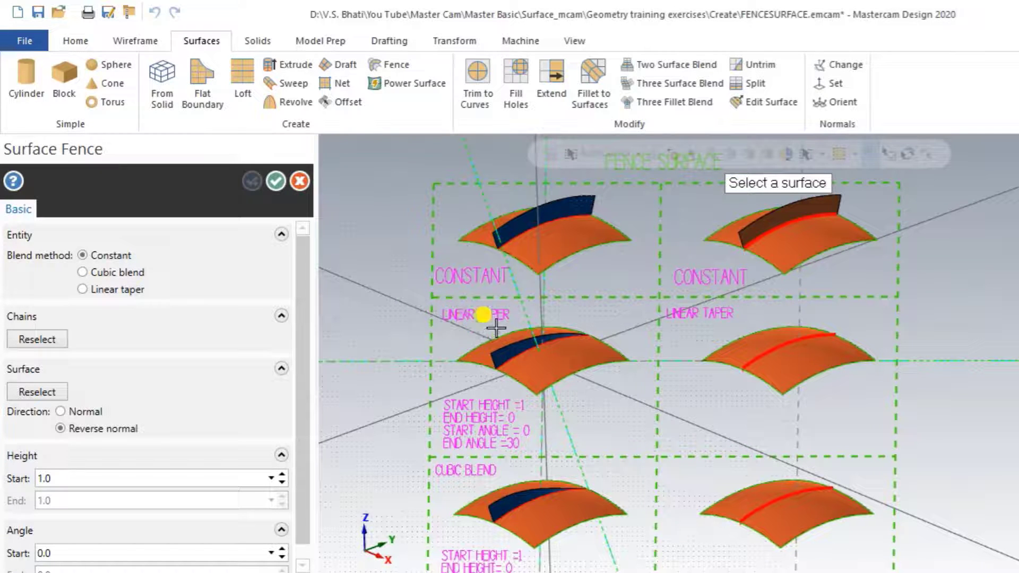
Pick the right LINEAR TAPER surface and chain its red curve for a new fence
middle_click_drag(660, 380, 659, 398)
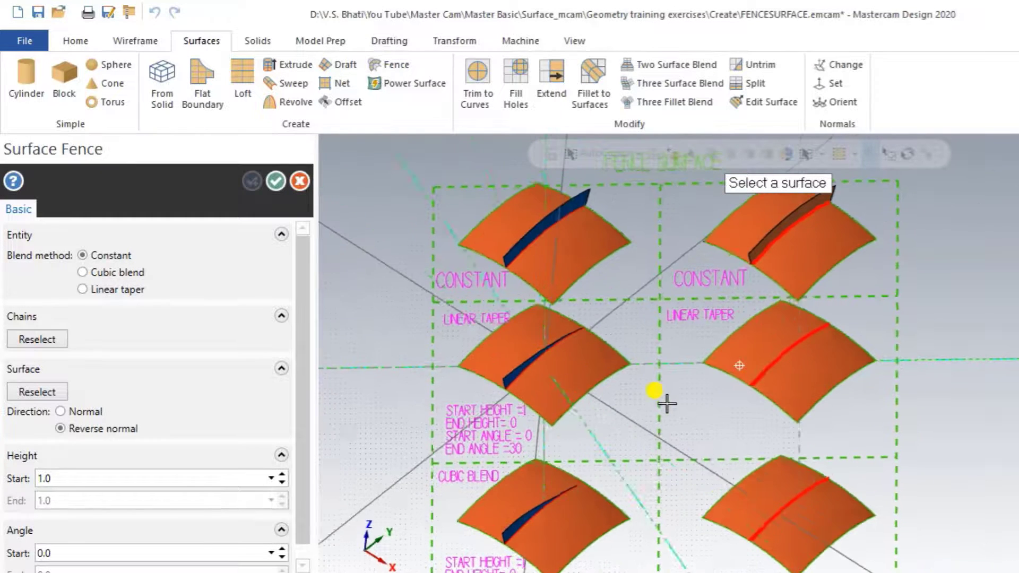
left_click(800, 378)
left_click(757, 378)
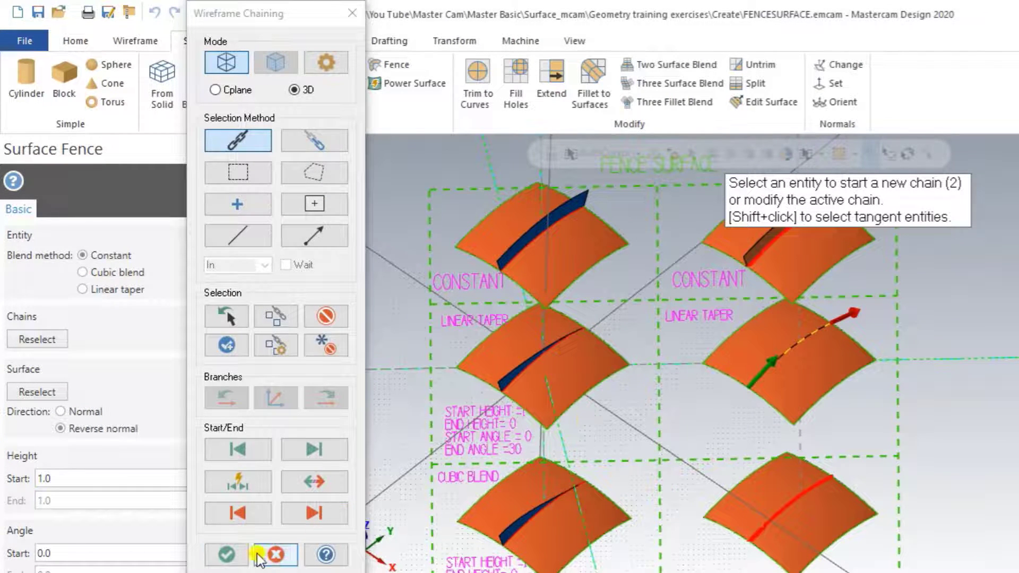
left_click(227, 554)
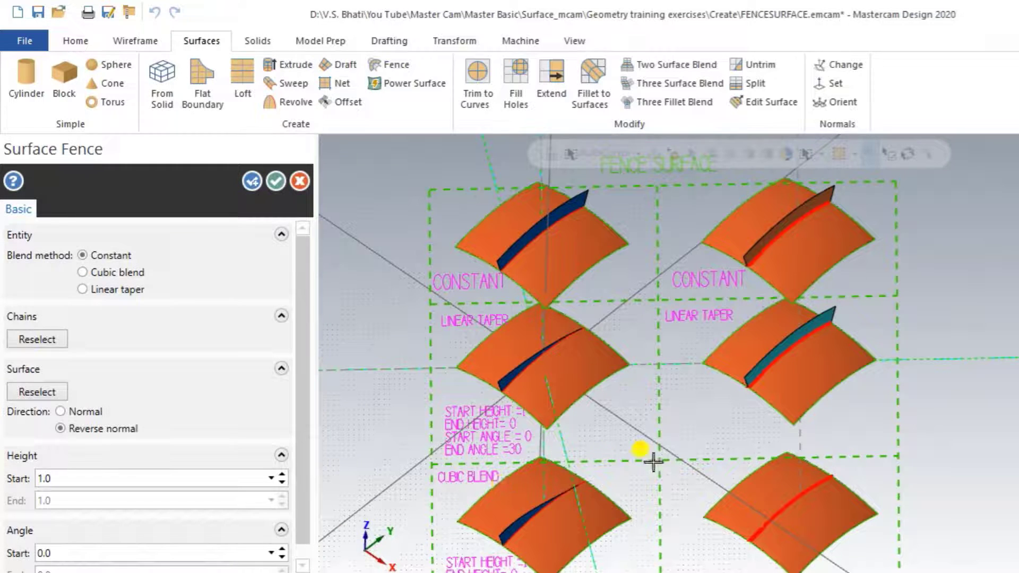
mouse_move(653, 462)
middle_mouse_down()
mouse_move(668, 439)
mouse_move(652, 432)
middle_mouse_up()
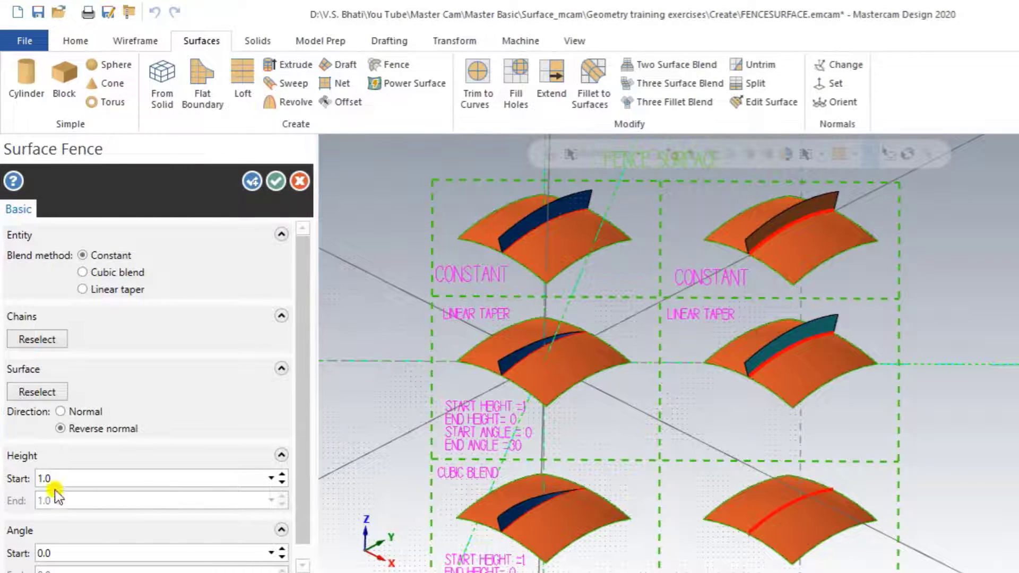
Switch the fence blend to Linear taper with start height 1.0 and end height 0
key("Return")
left_click(101, 290)
double_click(45, 479)
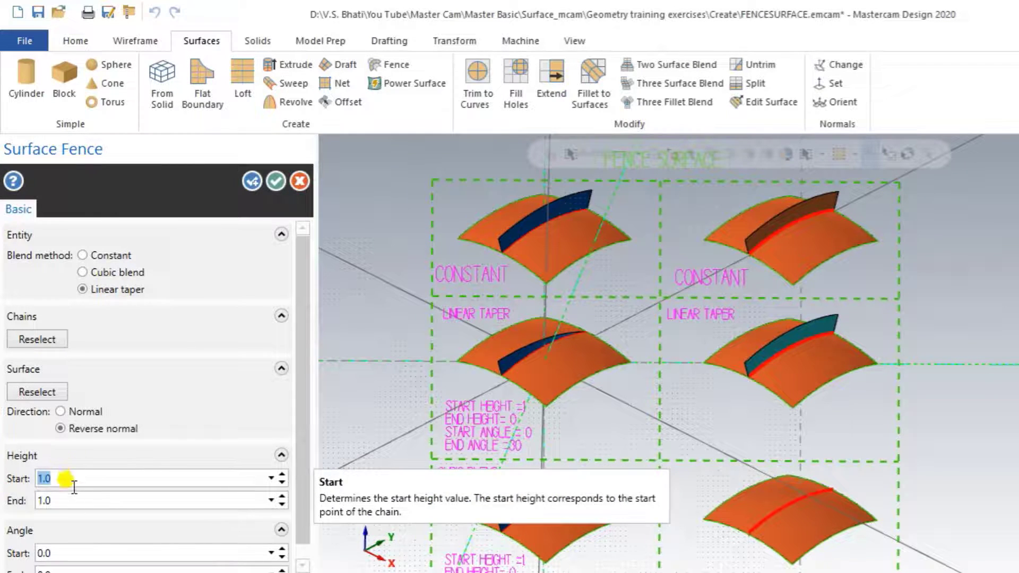
left_click(58, 500)
type("0")
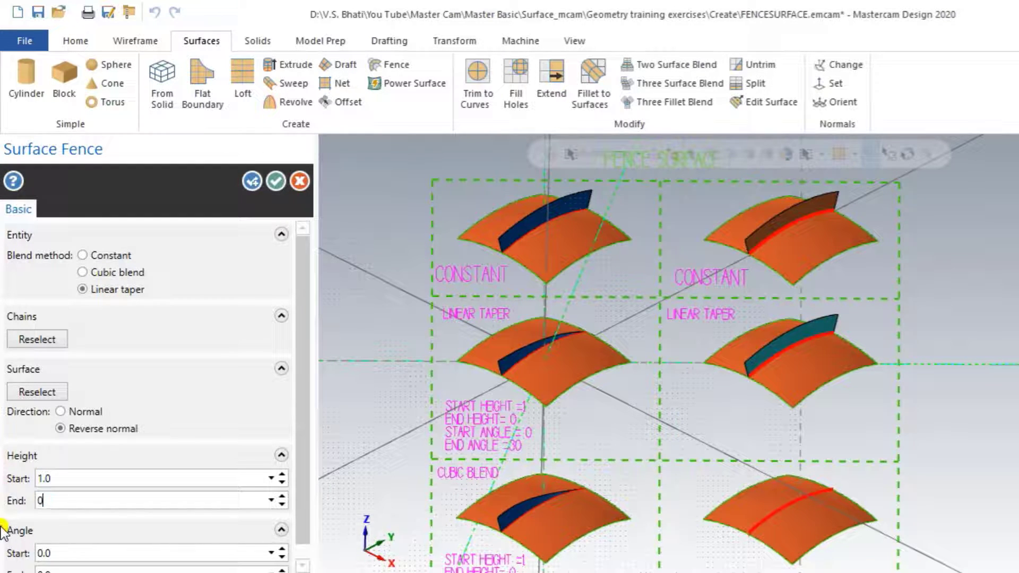
left_click(93, 476)
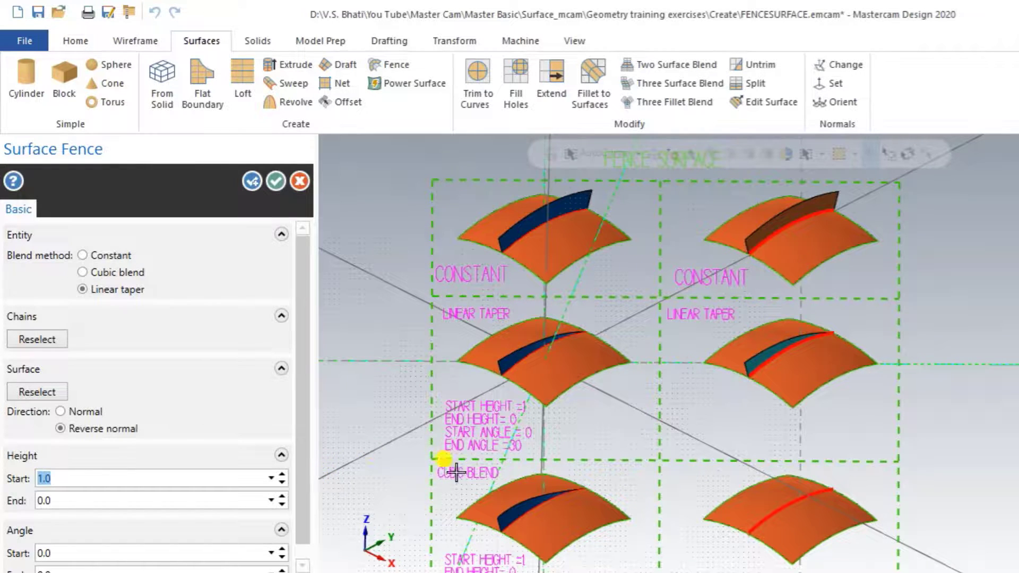
Correct the end height to 0.0 and set the end angle to 30.0°
scroll(286, 490, "down", 1)
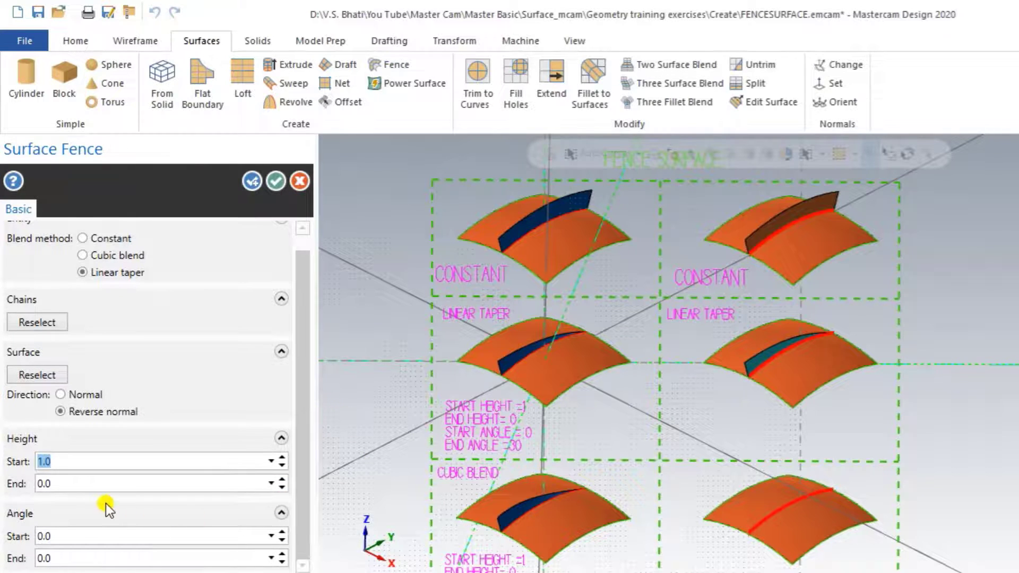
key("Tab")
type("30")
left_click(104, 460)
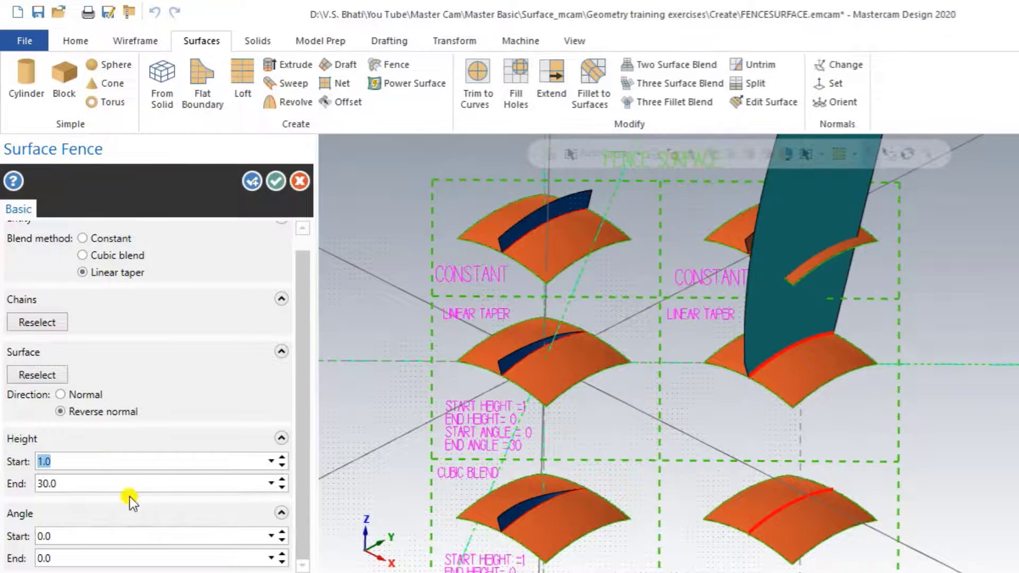
left_click(89, 481)
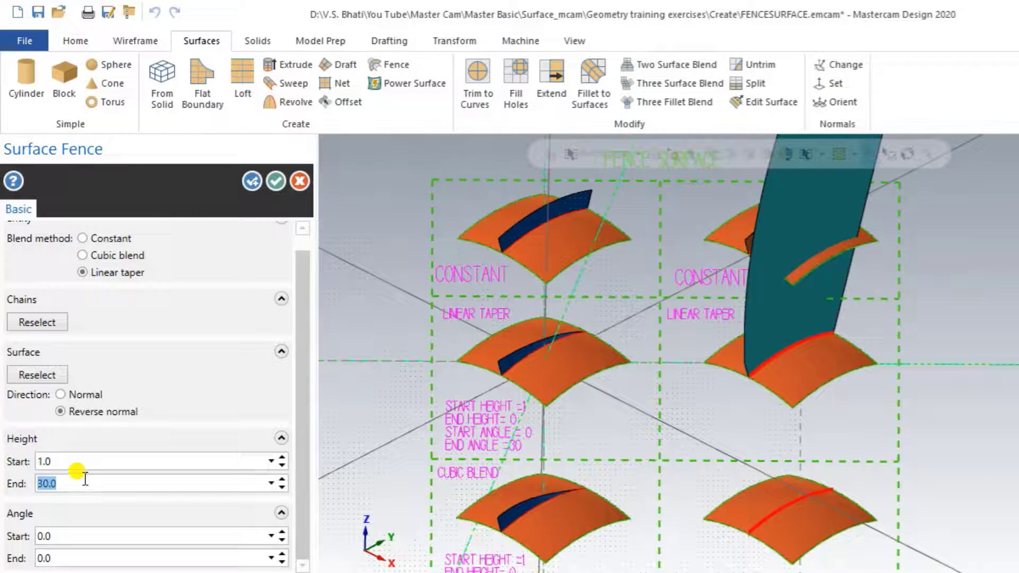
type("0.0")
left_click(74, 554)
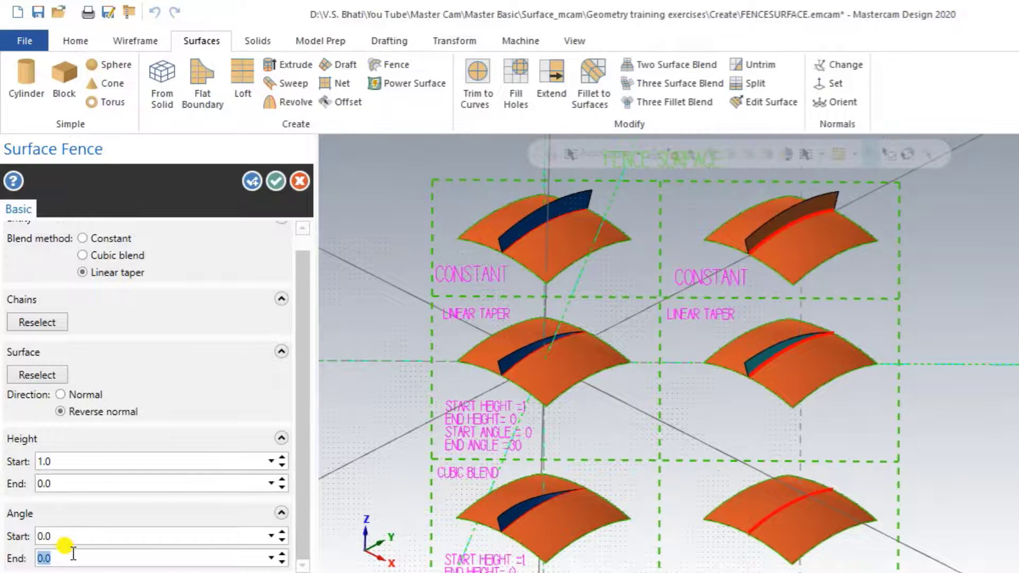
type("30.0")
left_click(85, 534)
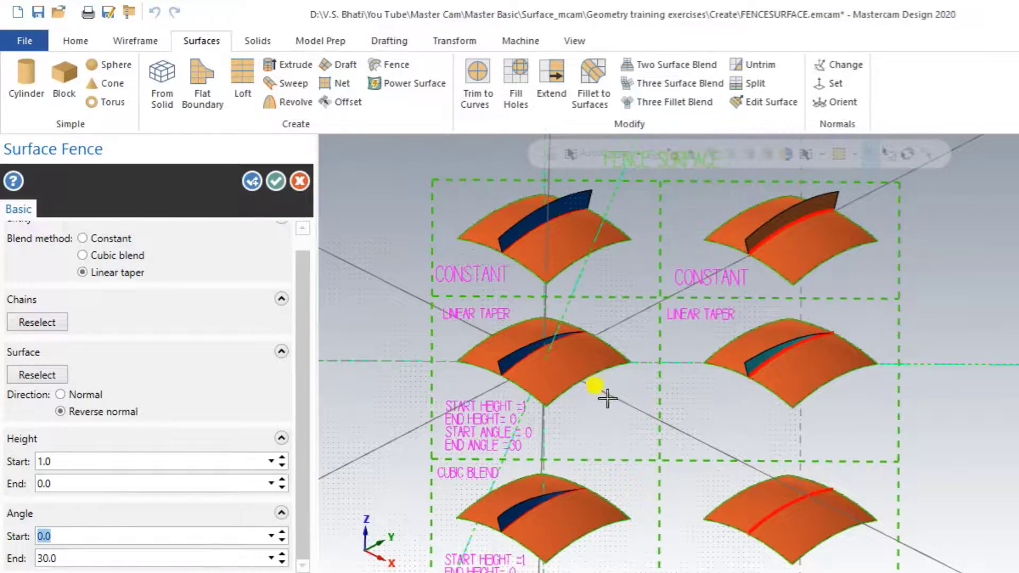
middle_click_drag(701, 419, 551, 379)
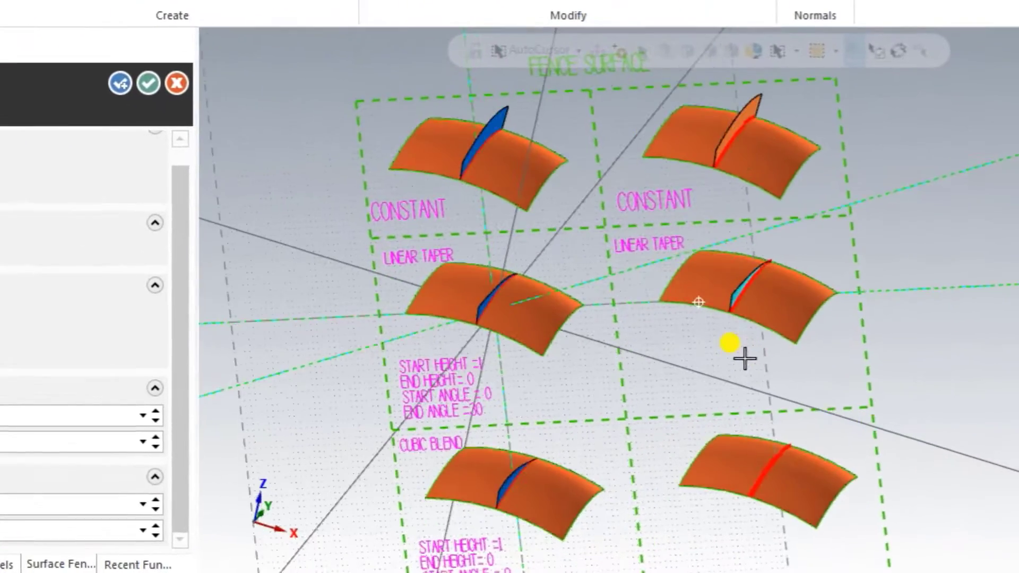
mouse_move(694, 337)
middle_mouse_down()
mouse_move(778, 334)
mouse_move(708, 323)
mouse_move(673, 338)
mouse_move(610, 332)
mouse_move(624, 329)
mouse_move(621, 346)
middle_mouse_up()
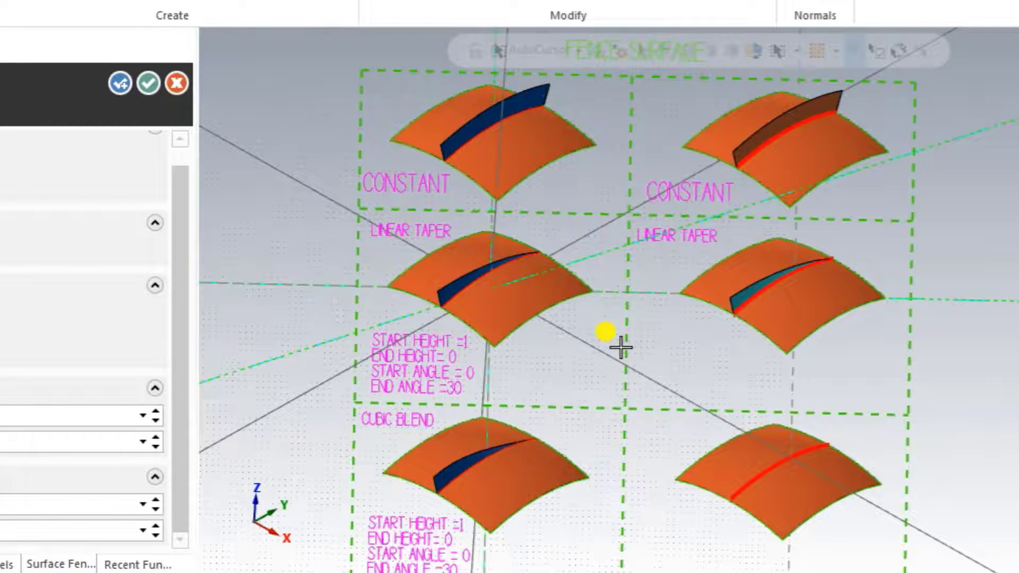
scroll(318, 183, "down", 1)
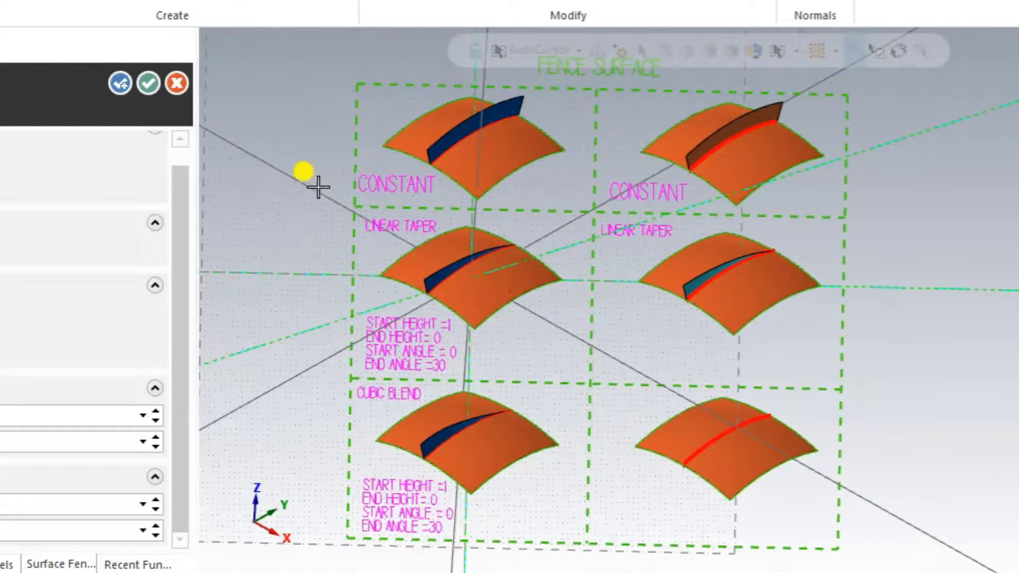
mouse_move(598, 354)
middle_mouse_down()
mouse_move(655, 325)
mouse_move(613, 334)
mouse_move(626, 335)
mouse_move(598, 358)
mouse_move(573, 353)
middle_mouse_up()
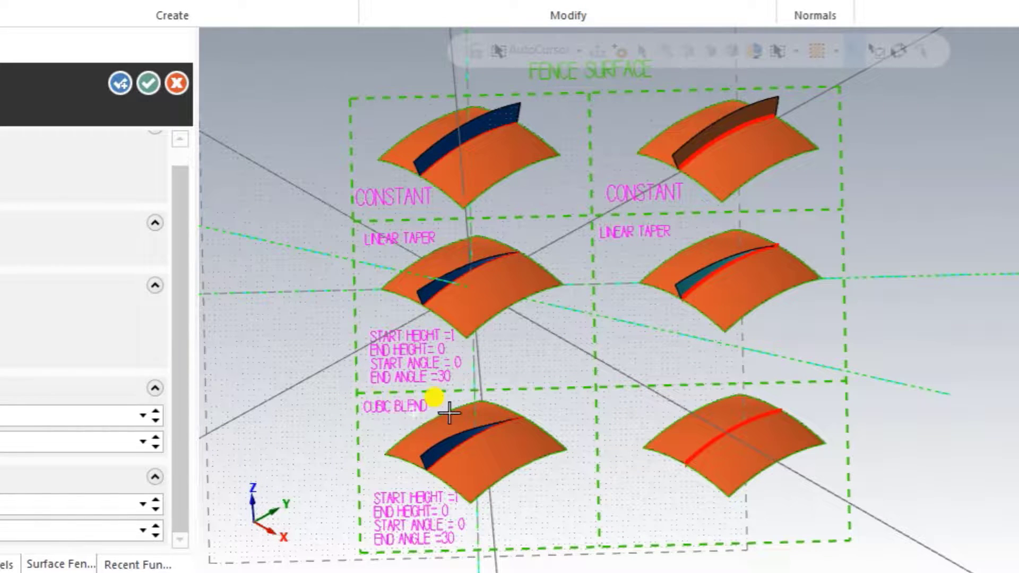
mouse_move(447, 412)
middle_mouse_down()
mouse_move(453, 403)
mouse_move(436, 419)
middle_mouse_up()
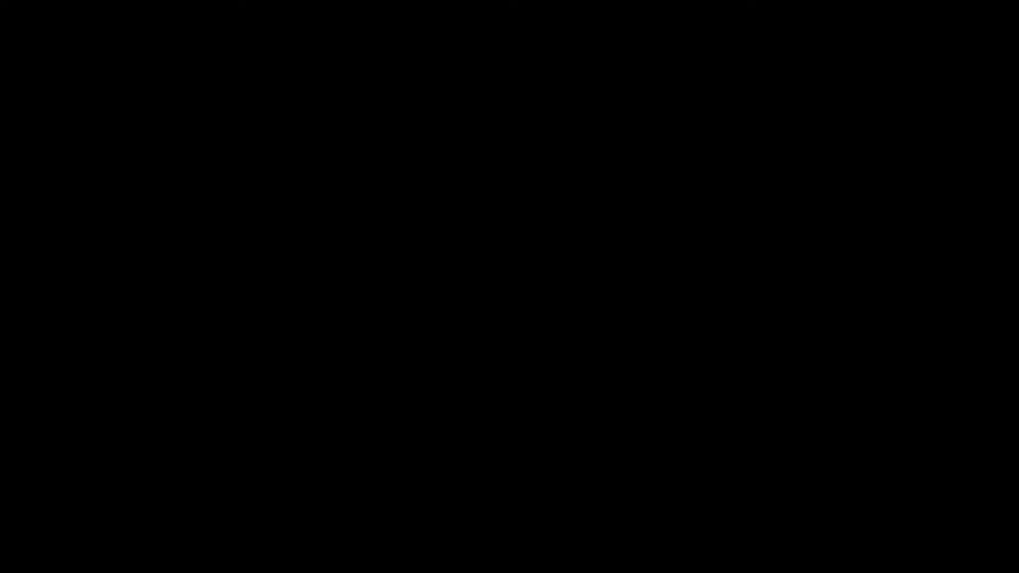